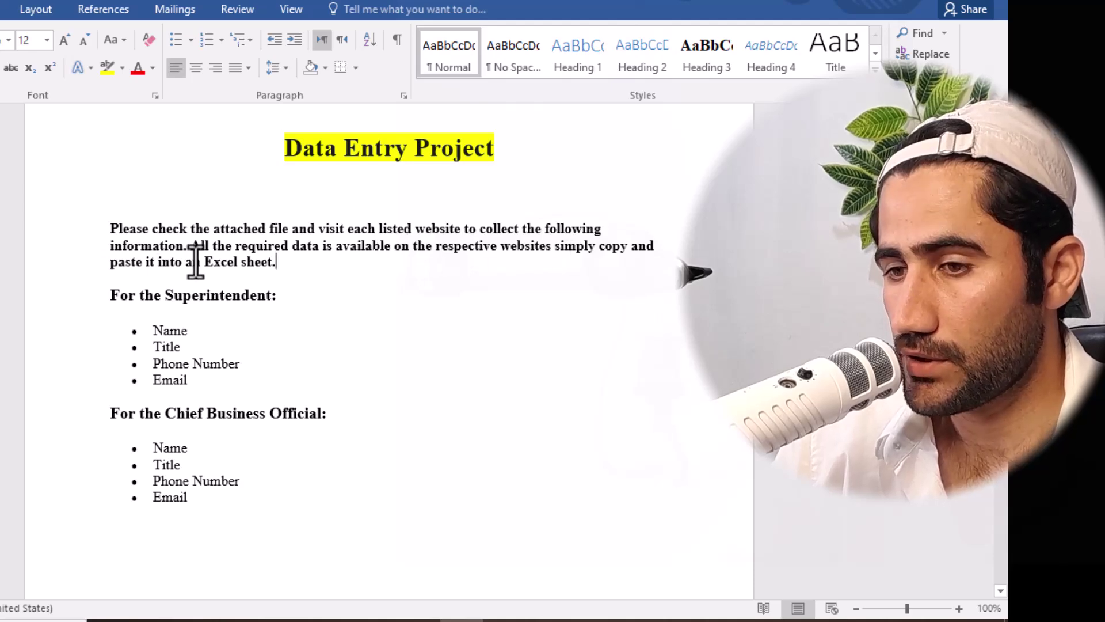
# - Review the Data Entry Project brief in Word and browse the CDESchoolDirectory spreadsheet
pyautogui.hotkey('alt', 'Tab')
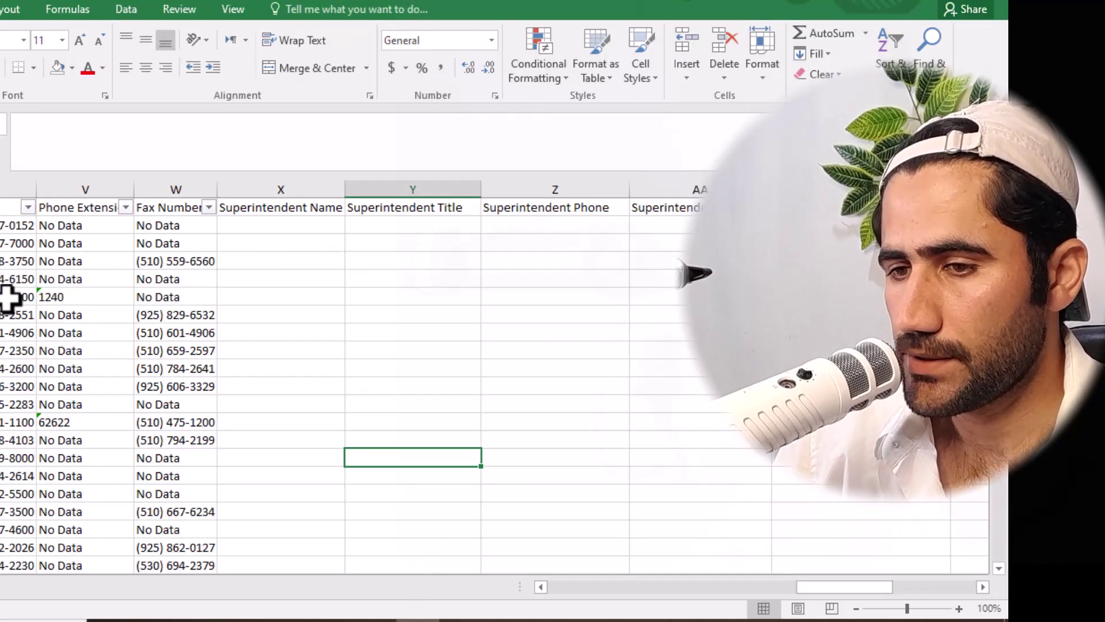
pyautogui.moveTo(817, 597); pyautogui.dragTo(674, 595)
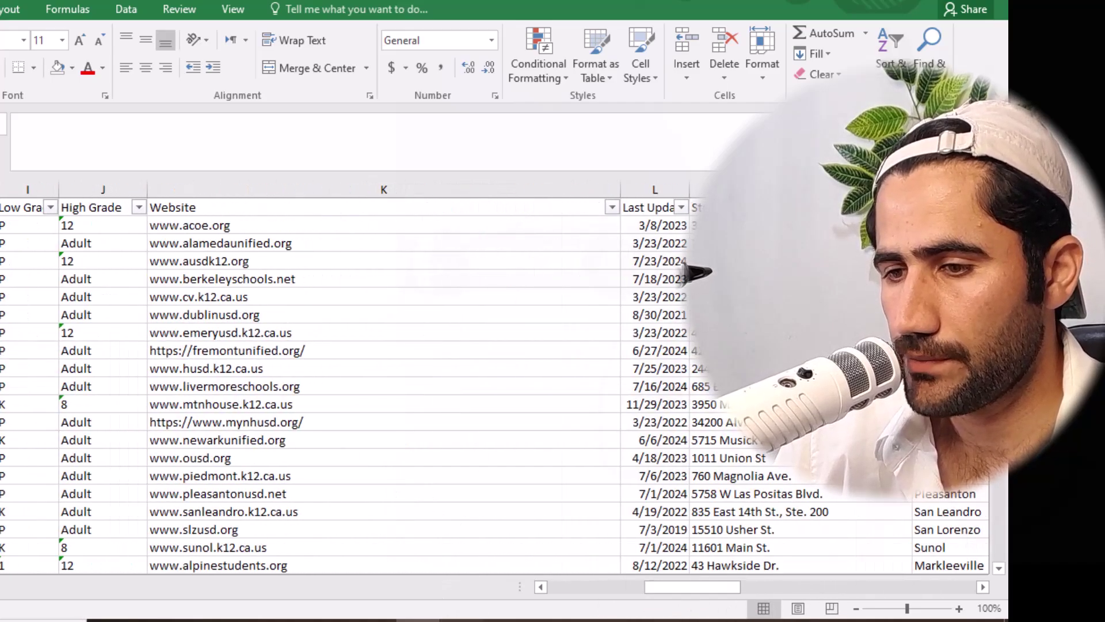
pyautogui.hotkey('alt', 'Tab')
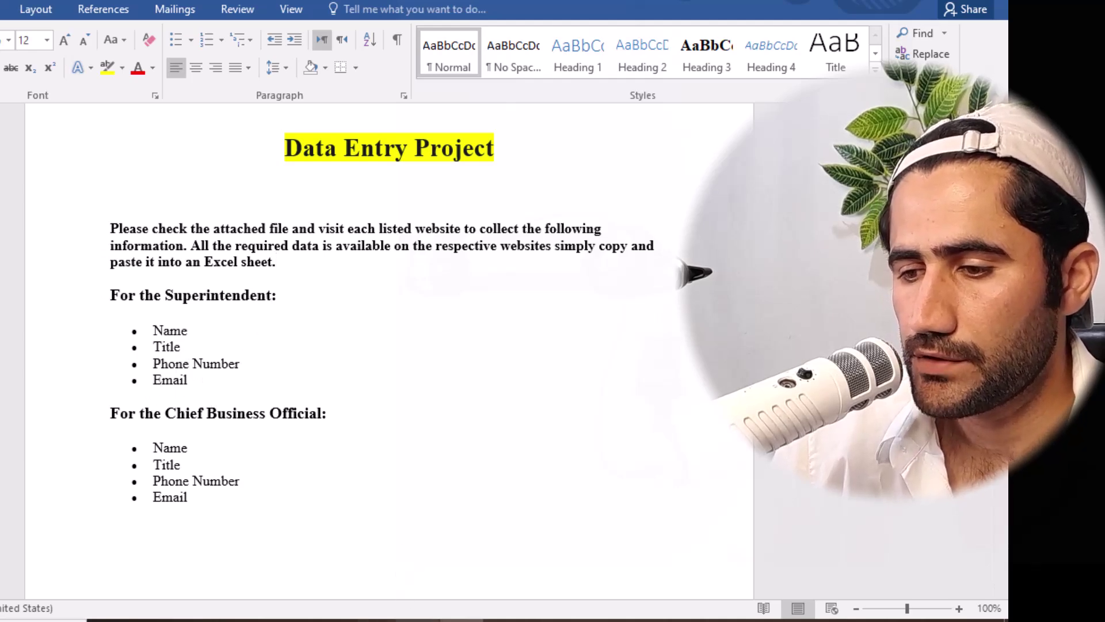
pyautogui.click(411, 617)
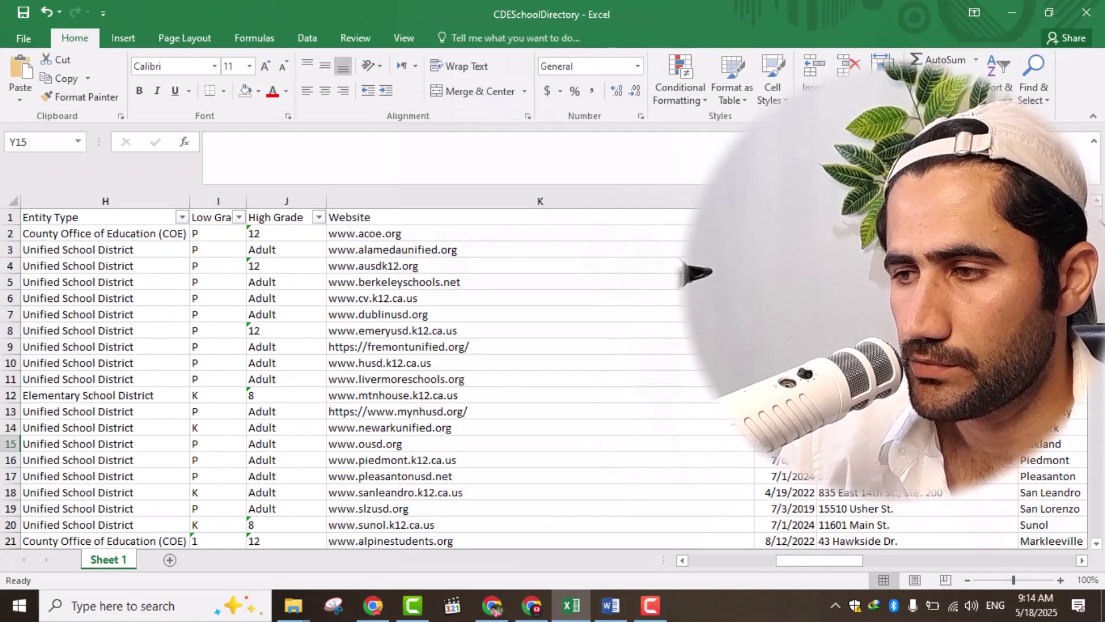
pyautogui.moveTo(1097, 210); pyautogui.dragTo(1095, 235)
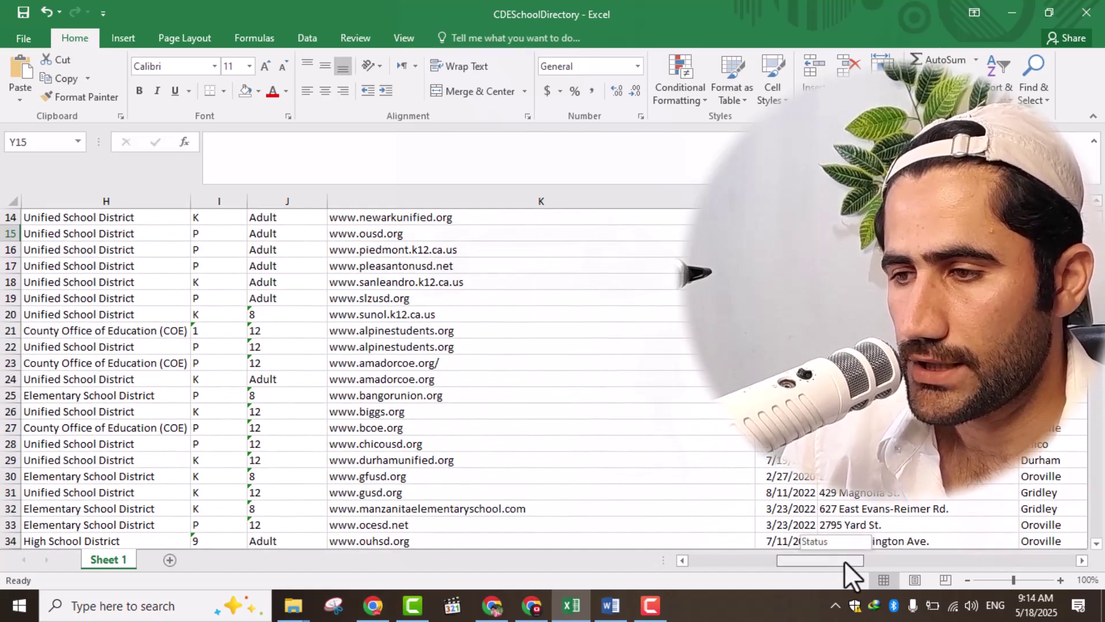
# - Scroll across the directory sheet to review its district and contact columns
pyautogui.moveTo(845, 561); pyautogui.dragTo(1000, 522)
pyautogui.scroll(5, 552, 374)
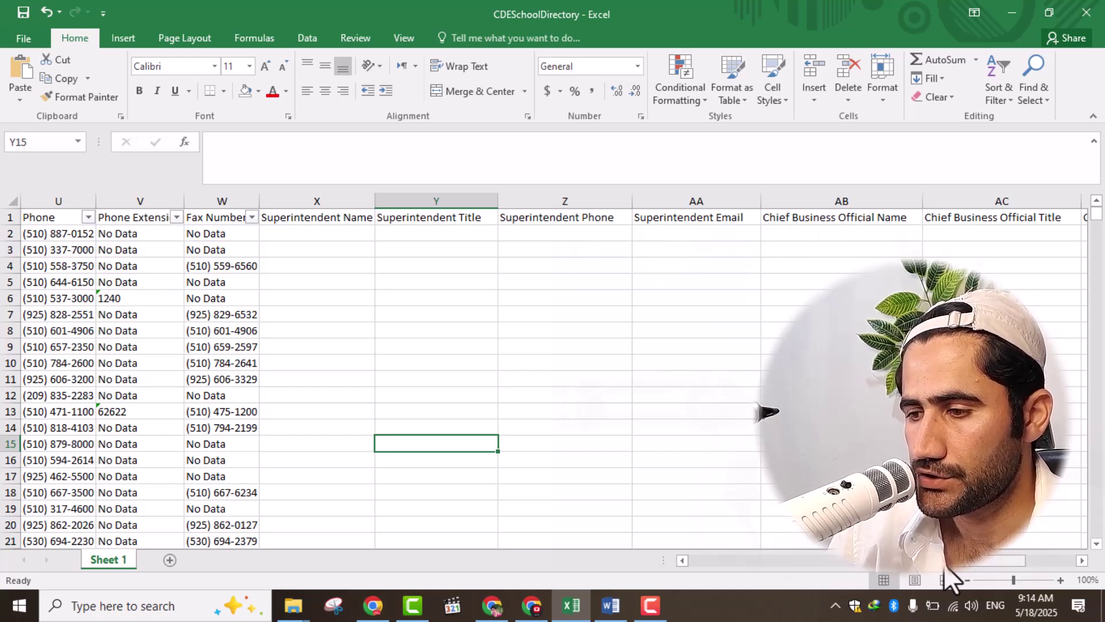
pyautogui.moveTo(972, 562); pyautogui.dragTo(907, 564)
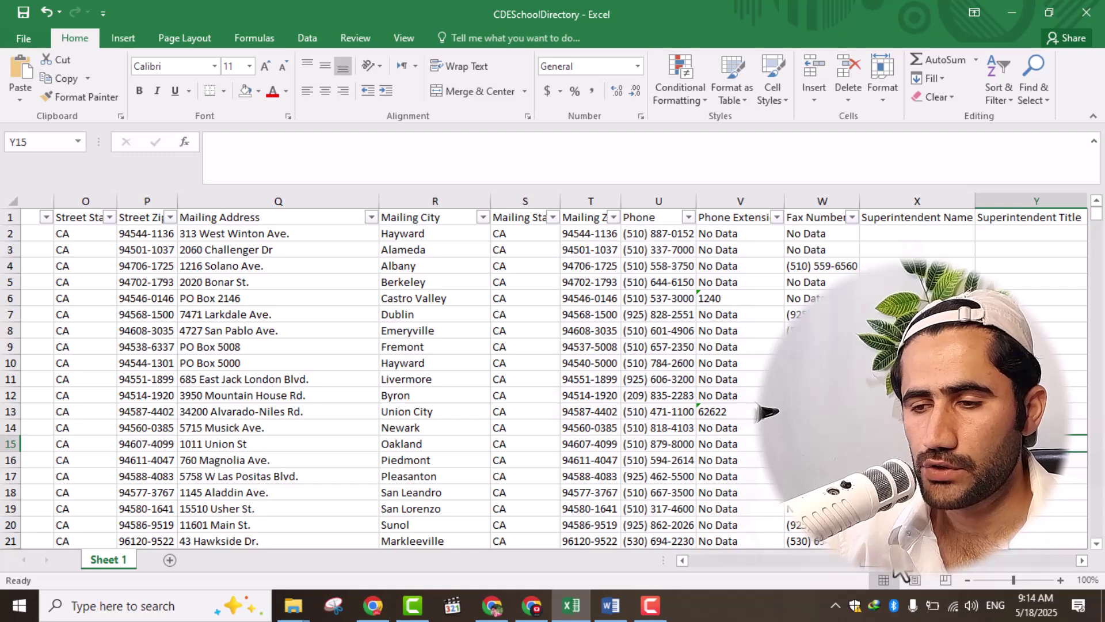
pyautogui.hscroll(-2, 898, 568)
pyautogui.hscroll(3, 898, 568)
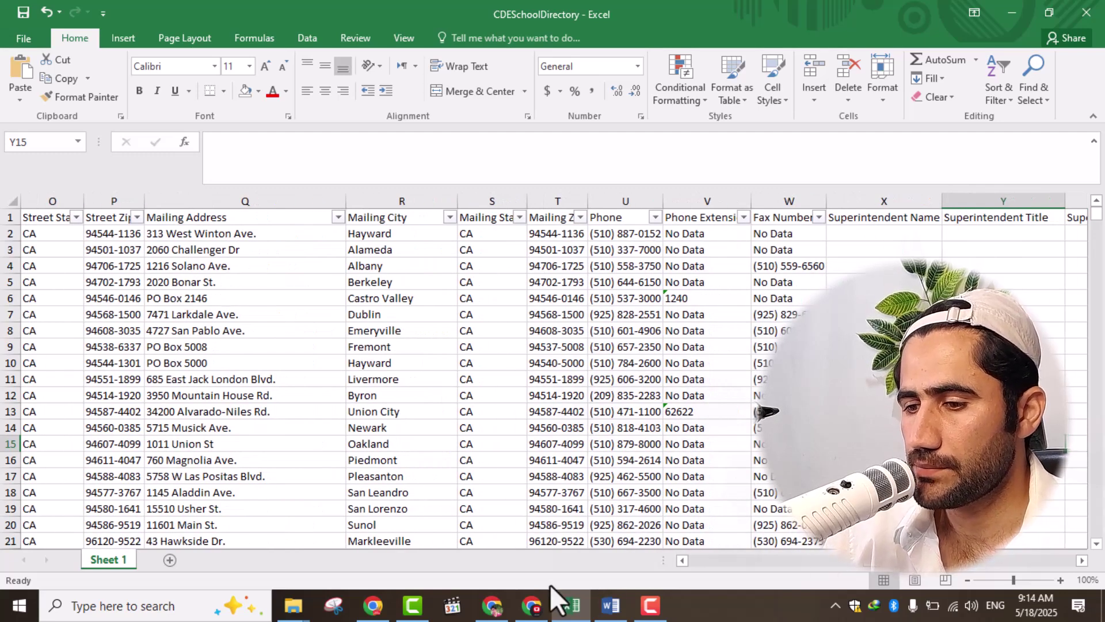
pyautogui.click(611, 604)
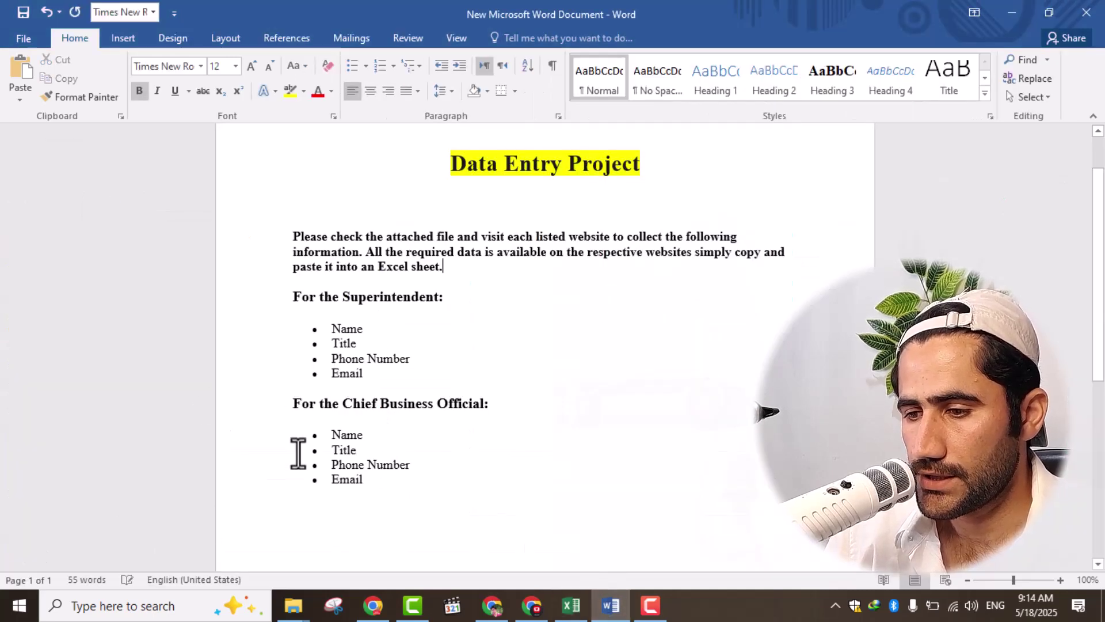
pyautogui.click(562, 604)
pyautogui.moveTo(890, 564); pyautogui.dragTo(712, 564)
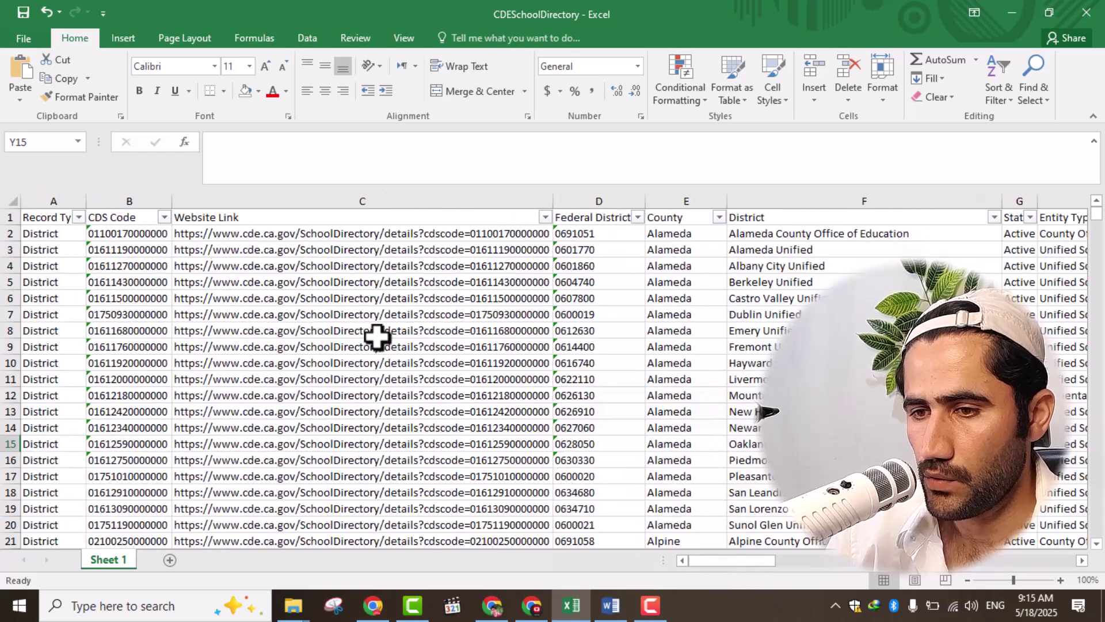
# - Copy the Website Link in cell C2 and bring up Chrome
pyautogui.click(217, 234)
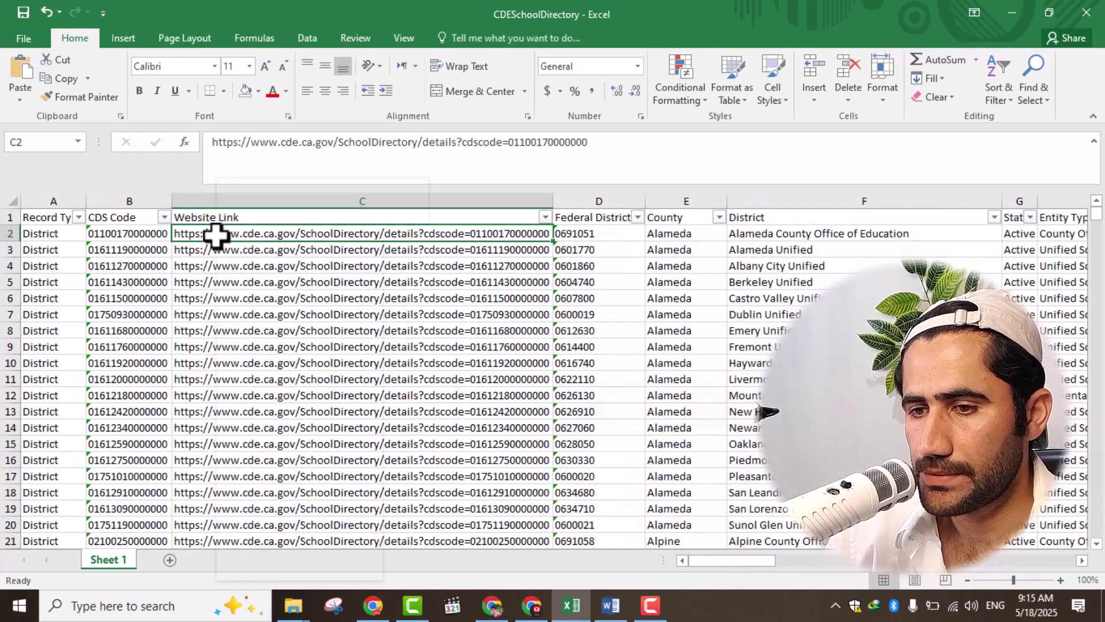
pyautogui.rightClick(217, 234)
pyautogui.click(236, 253)
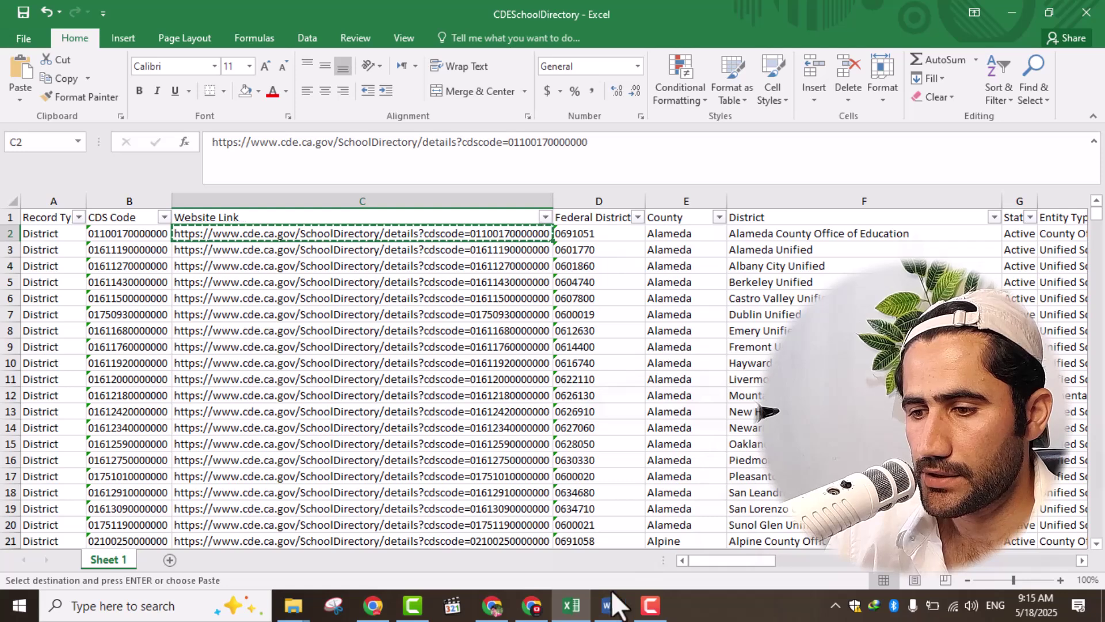
pyautogui.click(492, 605)
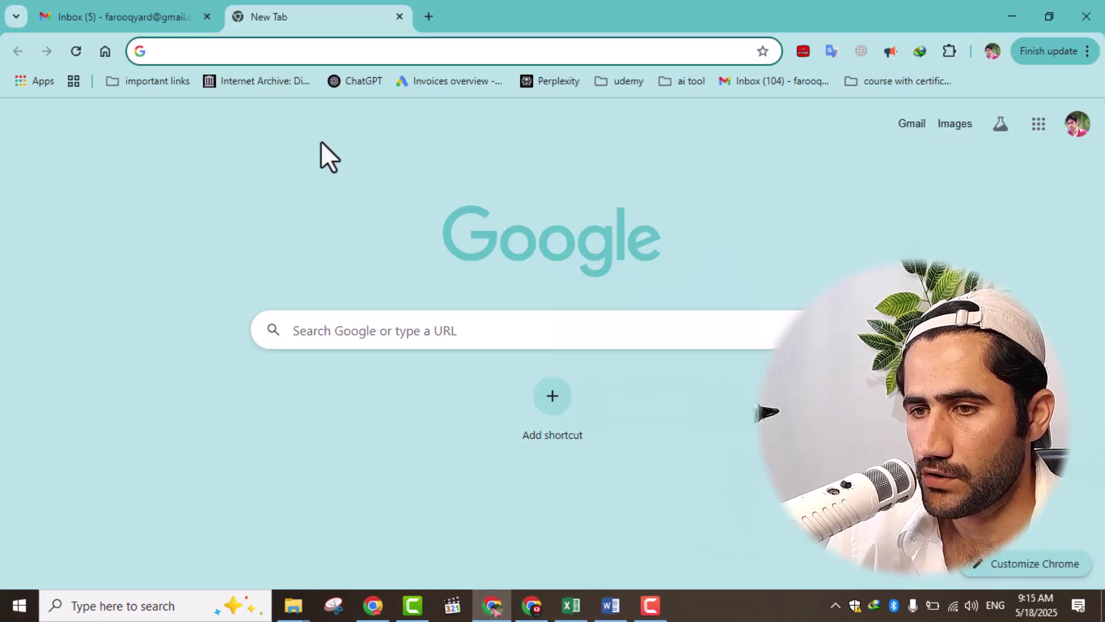
# - Load the copied cde.ca.gov link, reload after the redirect error, then try the other Chrome profile
pyautogui.rightClick(289, 44)
pyautogui.click(363, 200)
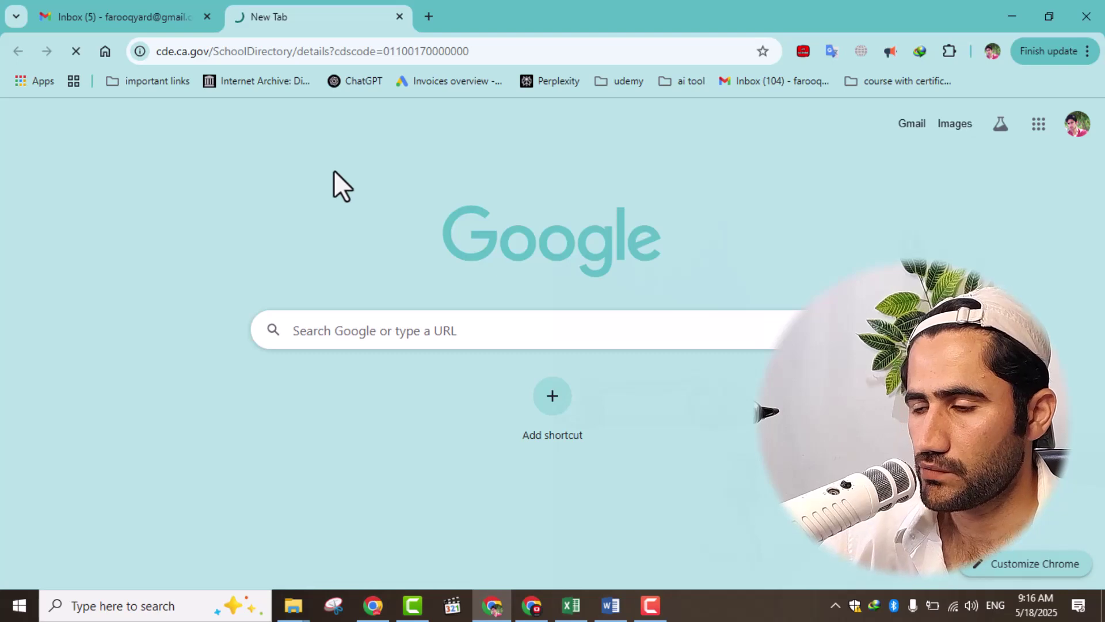
pyautogui.press('F5')
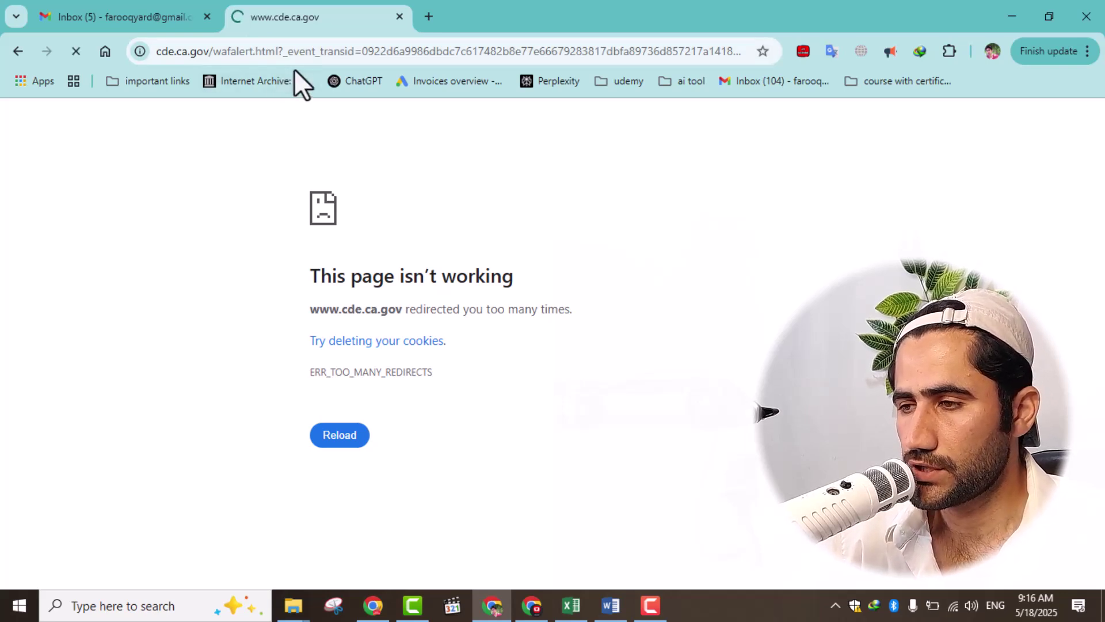
pyautogui.click(532, 605)
pyautogui.rightClick(325, 58)
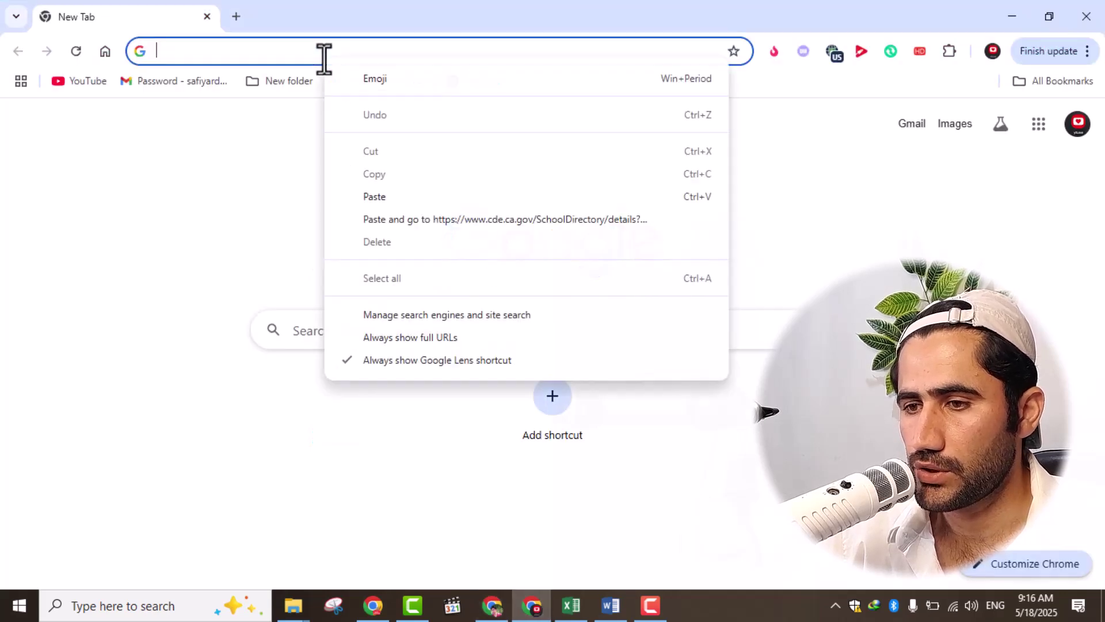
# - Load the Alameda County Office of Education directory page and scroll to its contacts
pyautogui.click(416, 228)
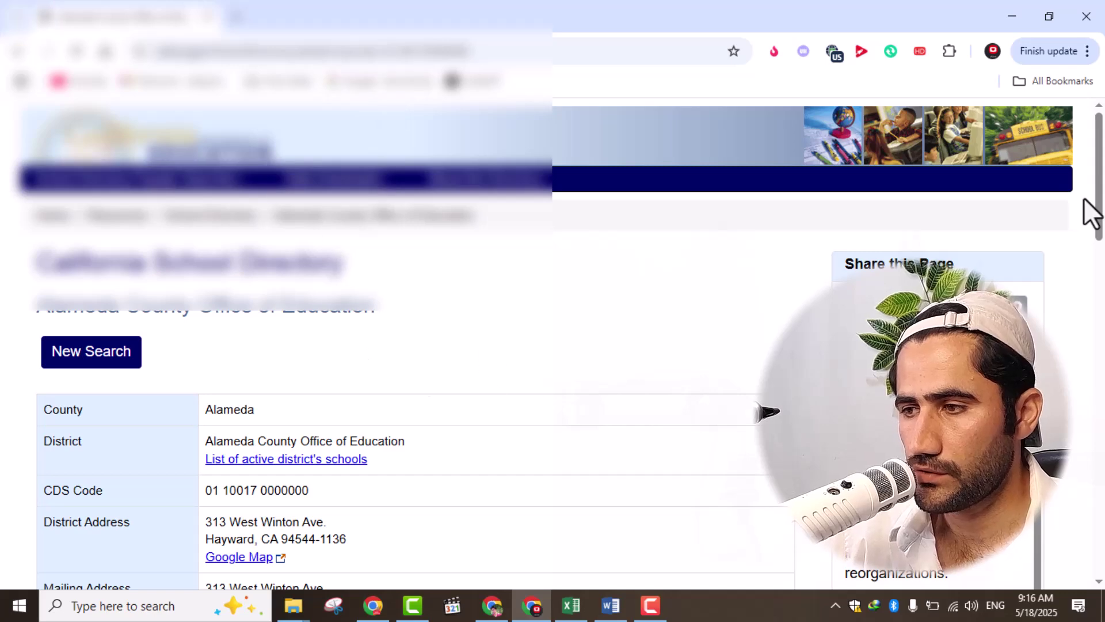
pyautogui.scroll(-5, 1083, 198)
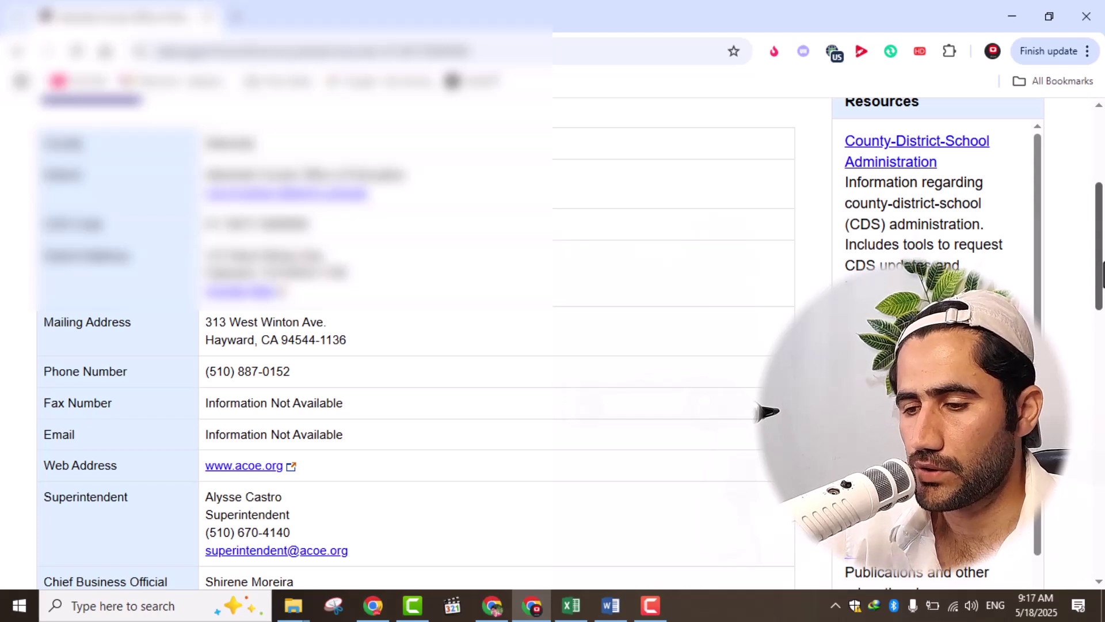
pyautogui.moveTo(492, 607)
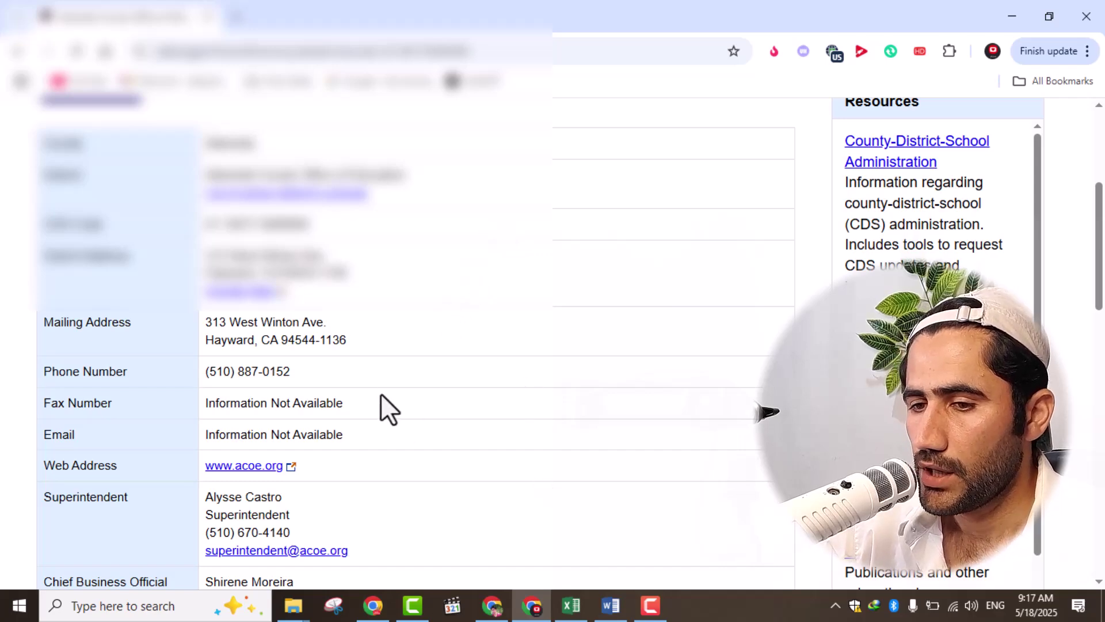
pyautogui.moveTo(1103, 286); pyautogui.dragTo(1103, 316)
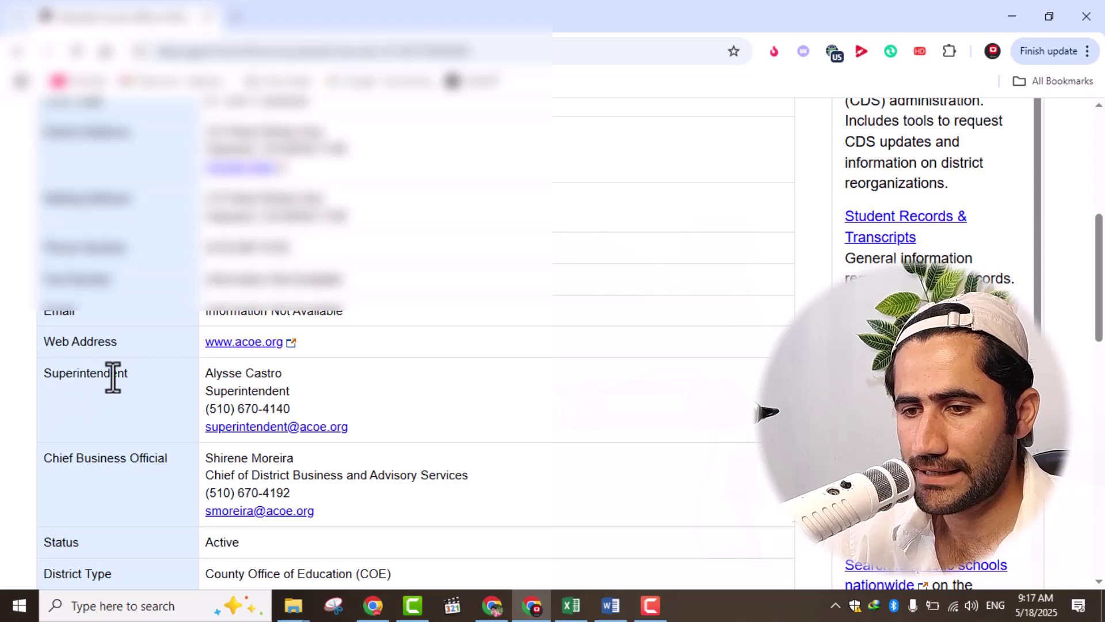
# - Copy the superintendent's name from the page and return to Excel
pyautogui.moveTo(283, 374); pyautogui.dragTo(211, 377)
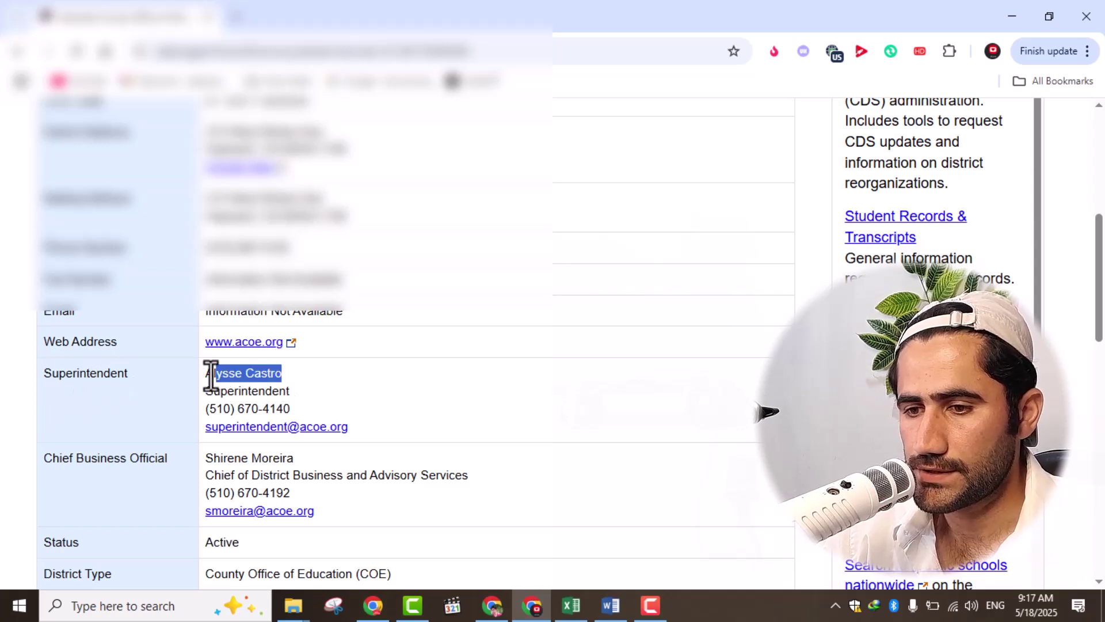
pyautogui.rightClick(215, 380)
pyautogui.click(271, 145)
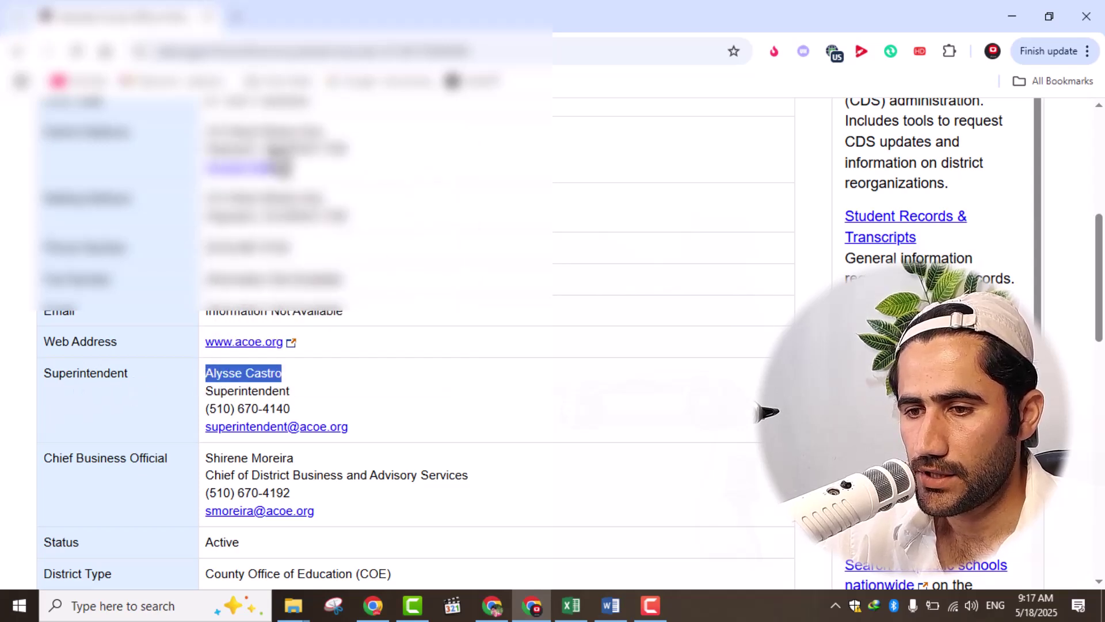
pyautogui.click(571, 605)
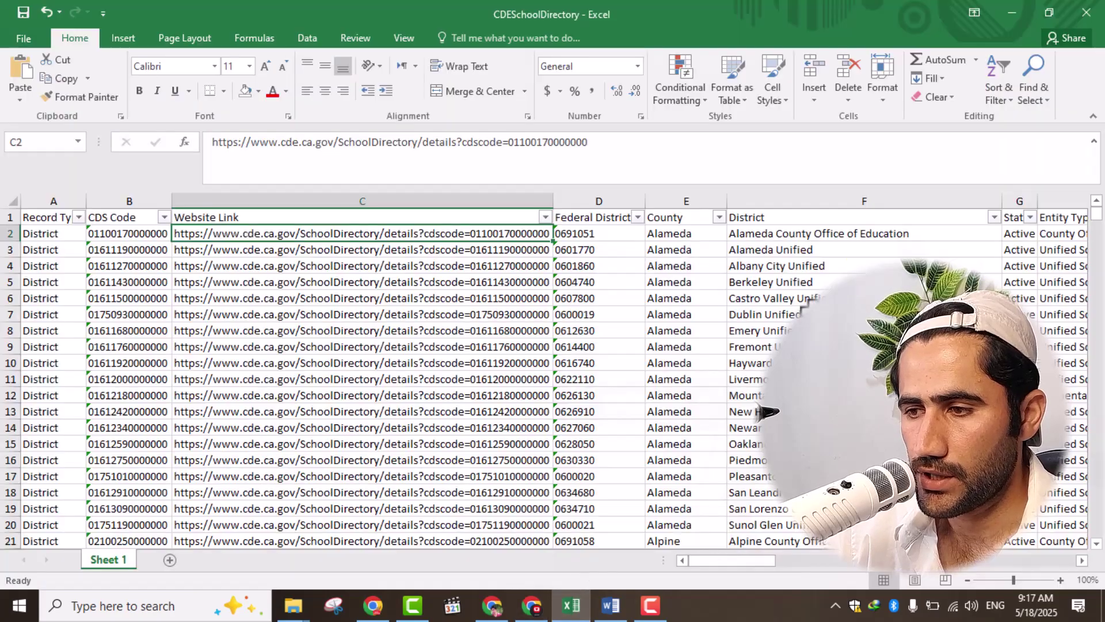
# - Paste the superintendent's name into cell X2 under Superintendent Name
pyautogui.moveTo(762, 559); pyautogui.dragTo(1000, 553)
pyautogui.doubleClick(424, 232)
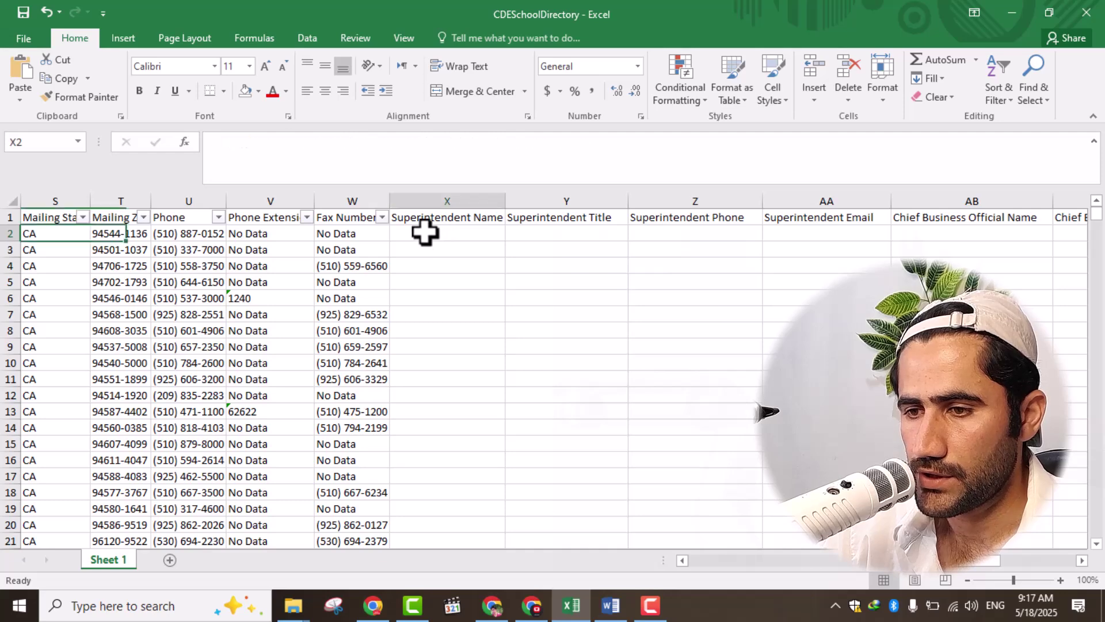
pyautogui.rightClick(424, 233)
pyautogui.click(458, 304)
pyautogui.click(452, 331)
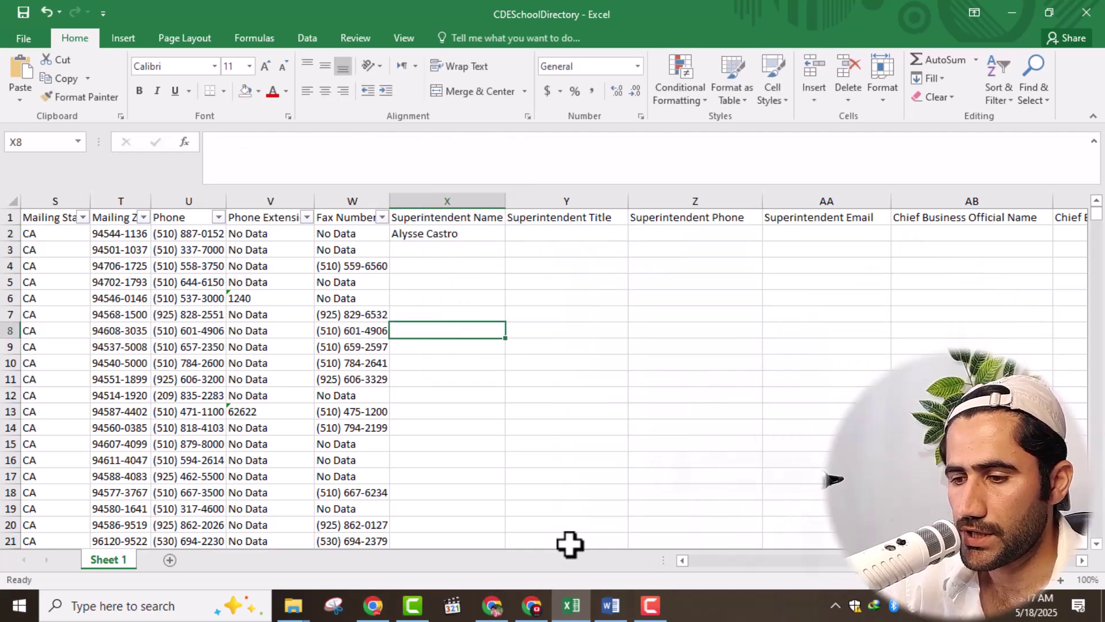
# - Copy the title 'Superintendent' from the page into cell Y2
pyautogui.click(534, 610)
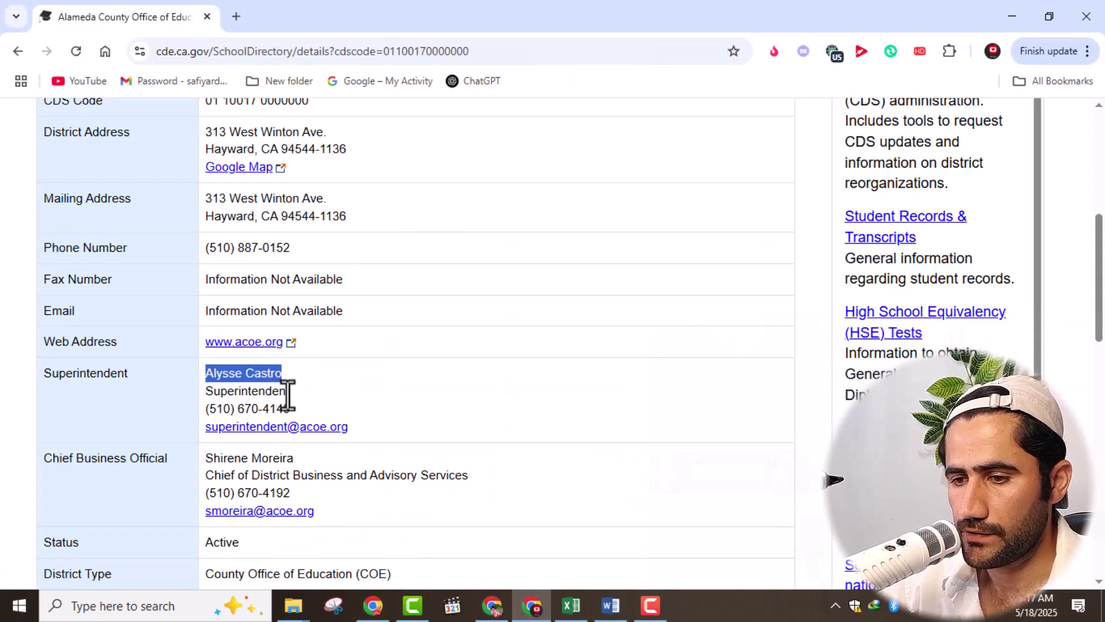
pyautogui.moveTo(289, 391); pyautogui.dragTo(208, 394)
pyautogui.rightClick(237, 395)
pyautogui.click(302, 170)
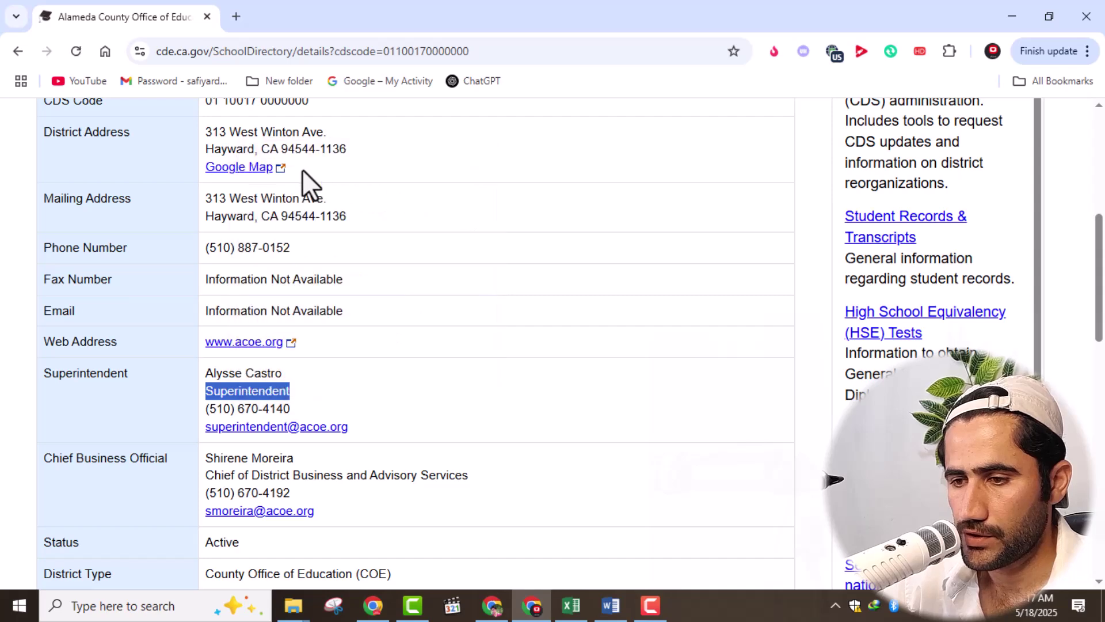
pyautogui.click(571, 606)
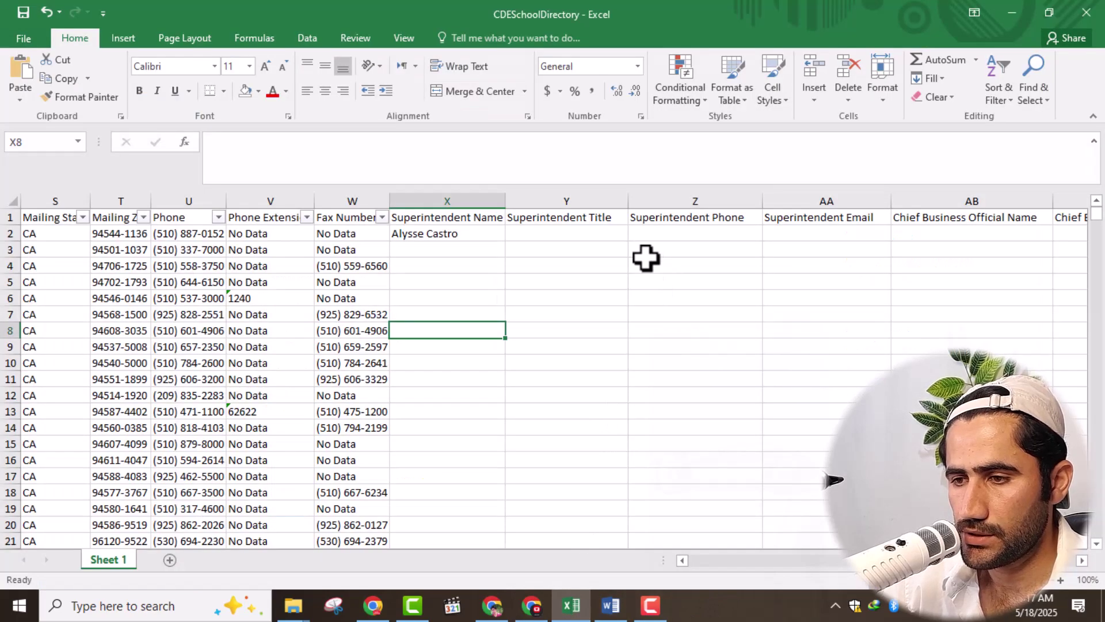
pyautogui.rightClick(536, 233)
pyautogui.click(572, 316)
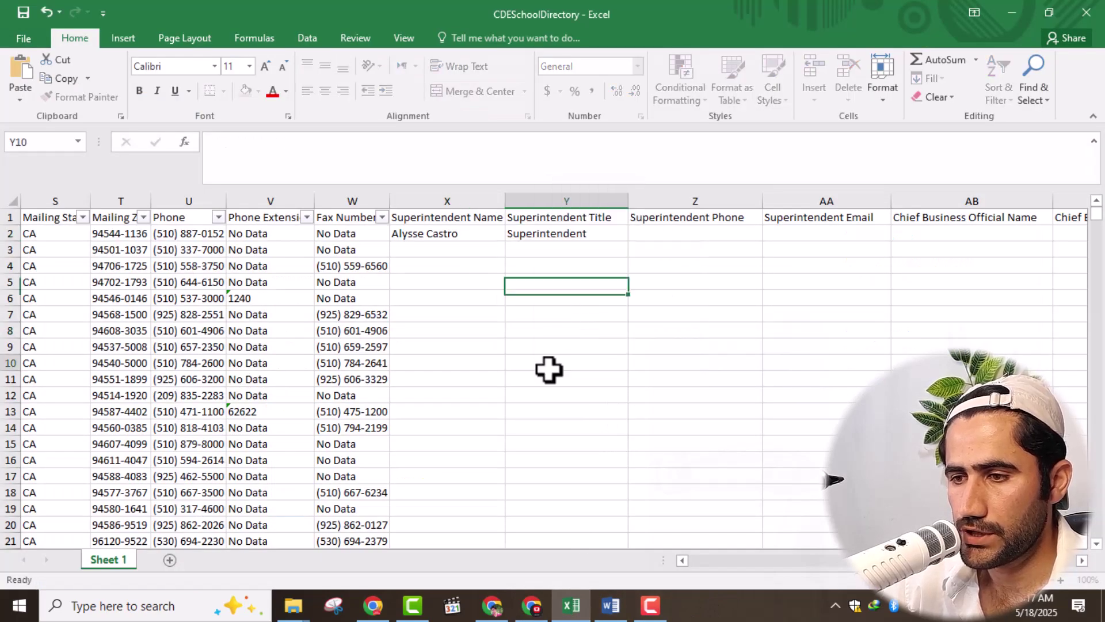
pyautogui.click(547, 362)
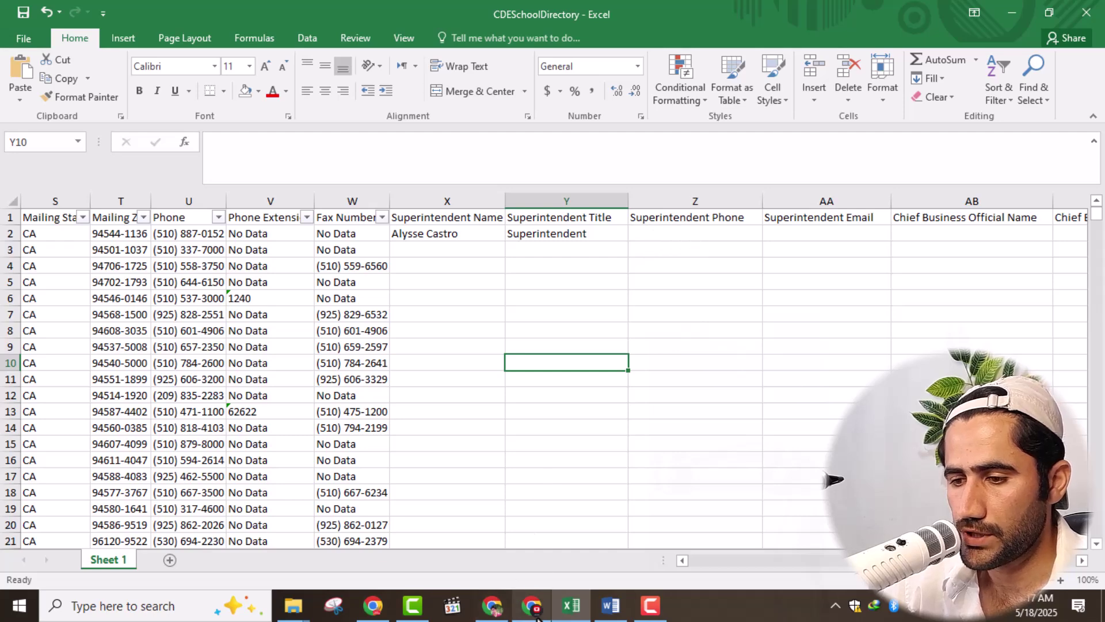
# - Copy the superintendent's phone number into cell Z2 under Superintendent Phone
pyautogui.click(509, 603)
pyautogui.moveTo(294, 409); pyautogui.dragTo(205, 410)
pyautogui.rightClick(207, 410)
pyautogui.click(287, 181)
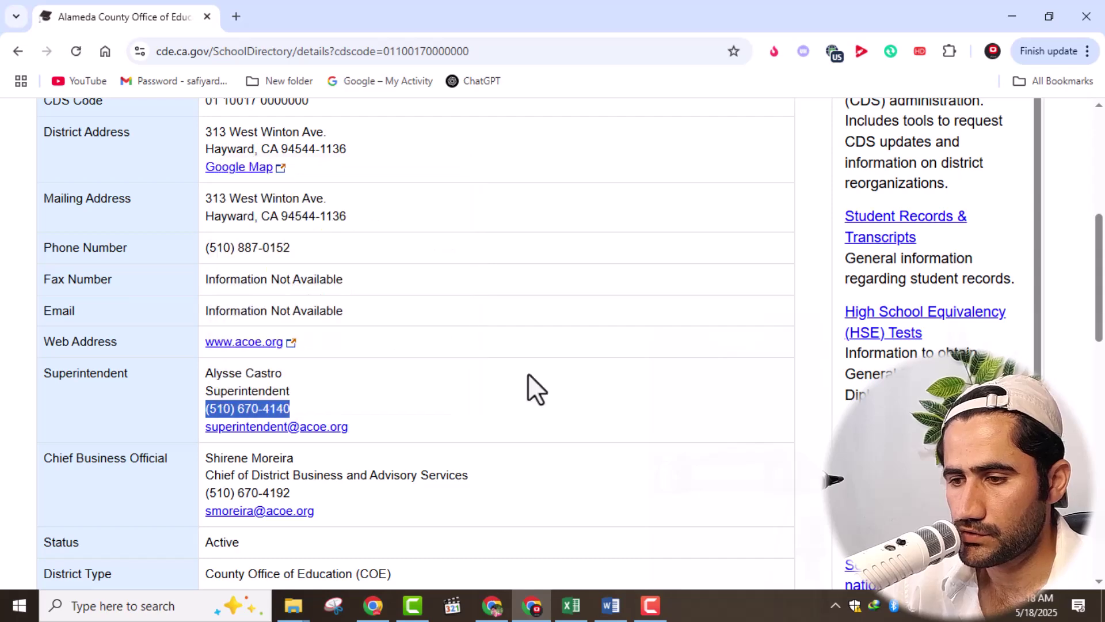
pyautogui.click(571, 605)
pyautogui.click(678, 233)
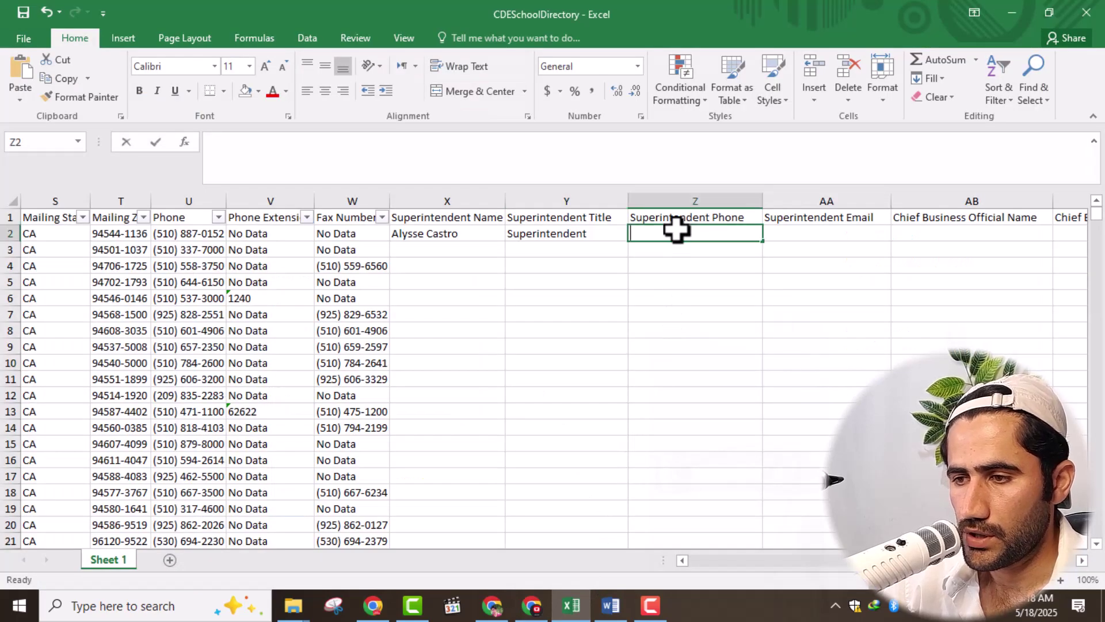
pyautogui.click(718, 302)
pyautogui.click(685, 392)
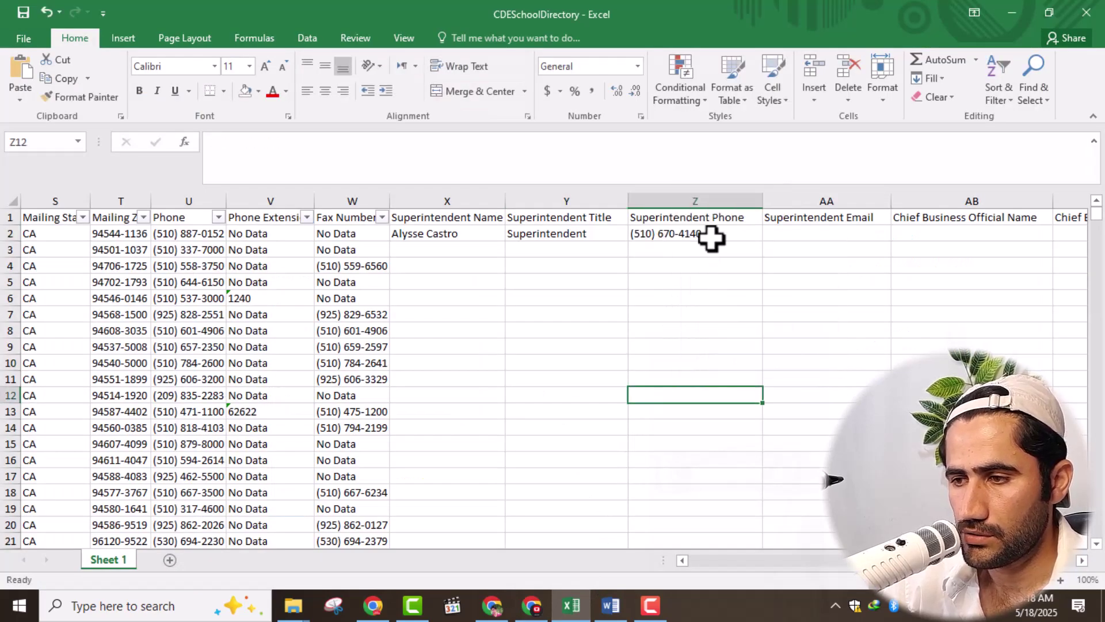
# - Copy the superintendent's e-mail address into cell AA2 under Superintendent Email
pyautogui.click(531, 605)
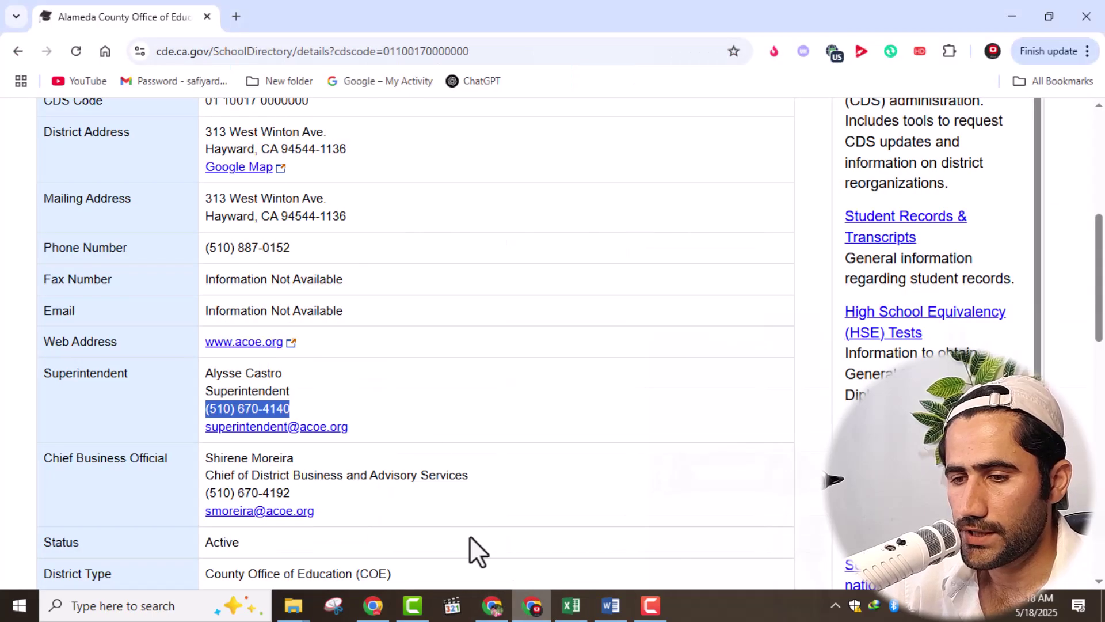
pyautogui.moveTo(352, 433); pyautogui.dragTo(203, 428)
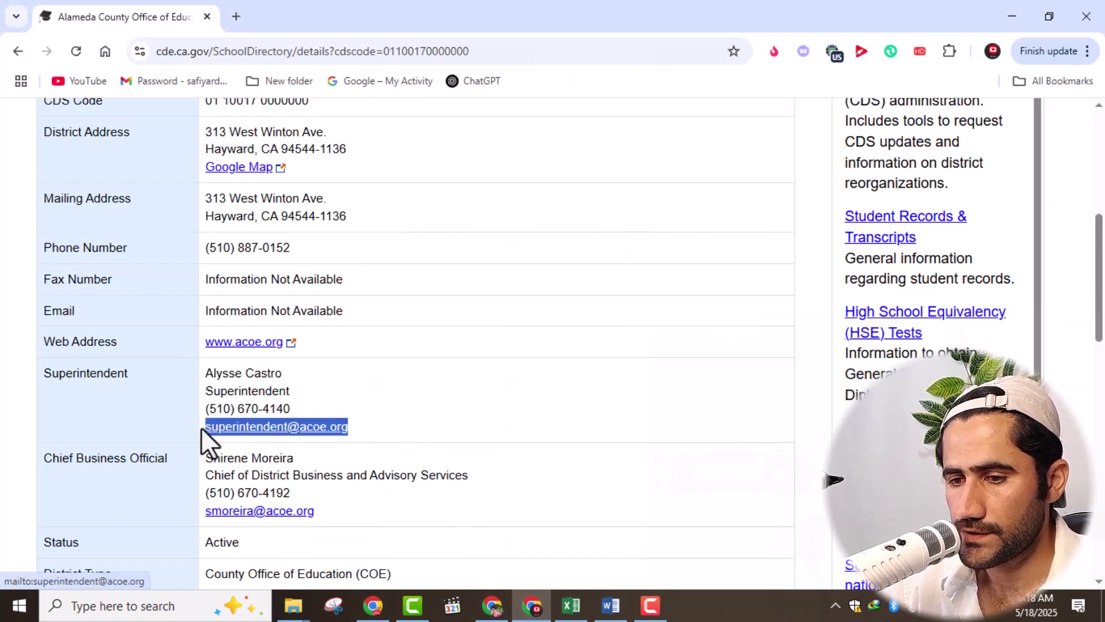
pyautogui.rightClick(278, 427)
pyautogui.click(309, 224)
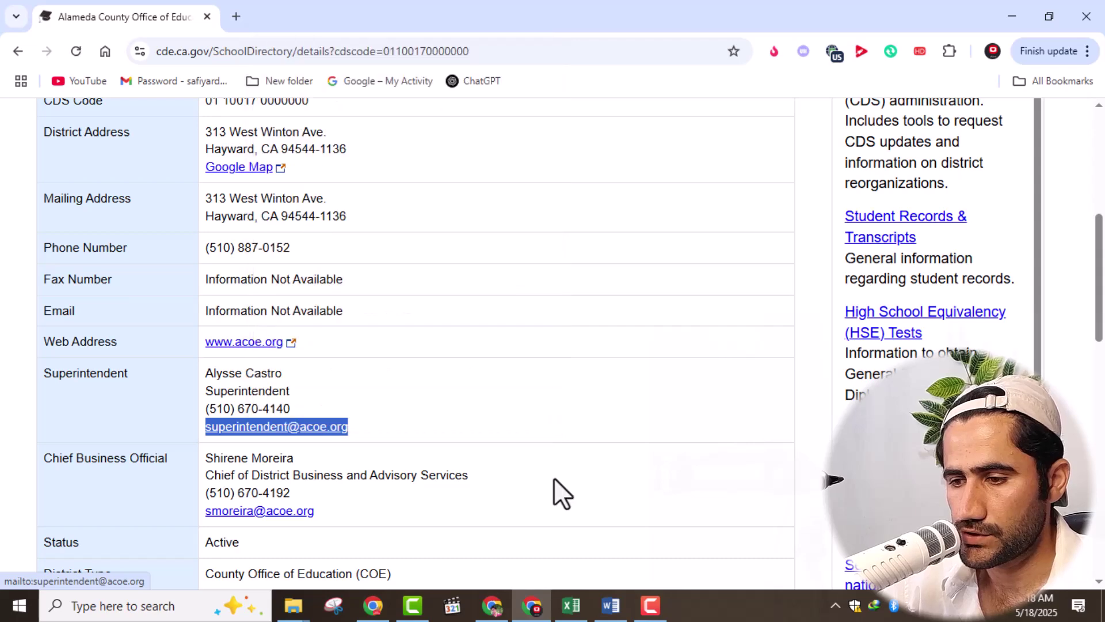
pyautogui.click(571, 605)
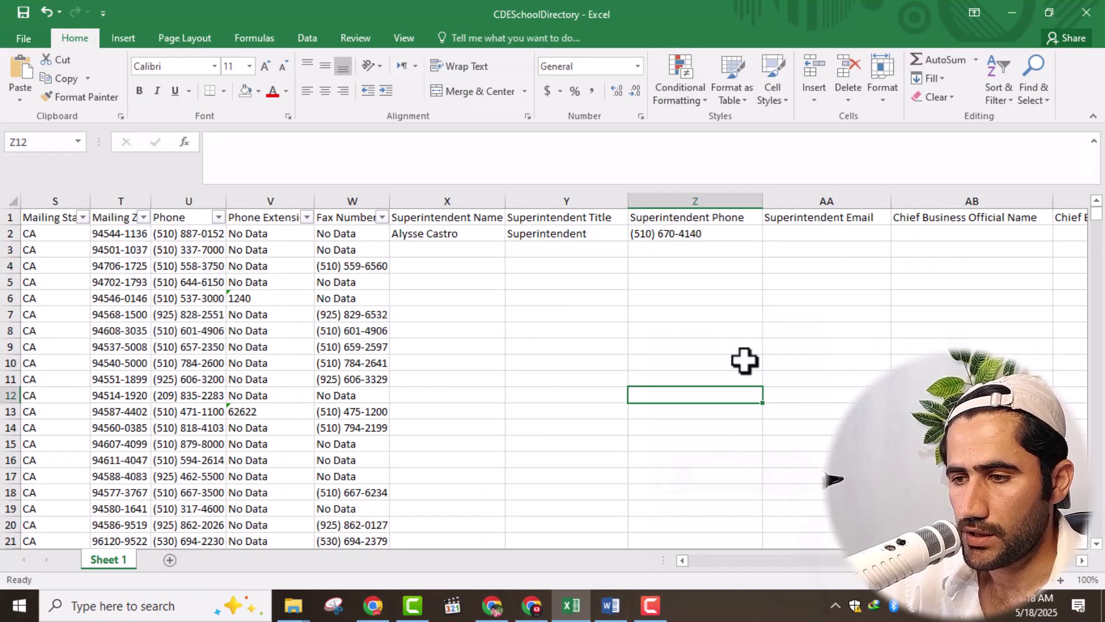
pyautogui.click(789, 231)
pyautogui.rightClick(790, 232)
pyautogui.click(812, 304)
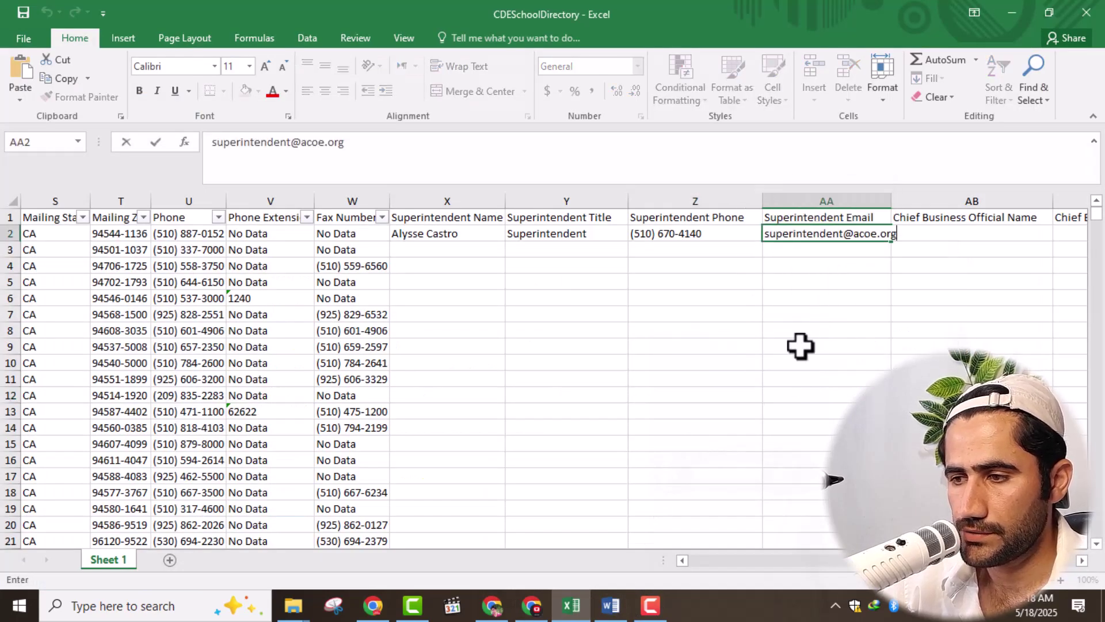
pyautogui.click(791, 380)
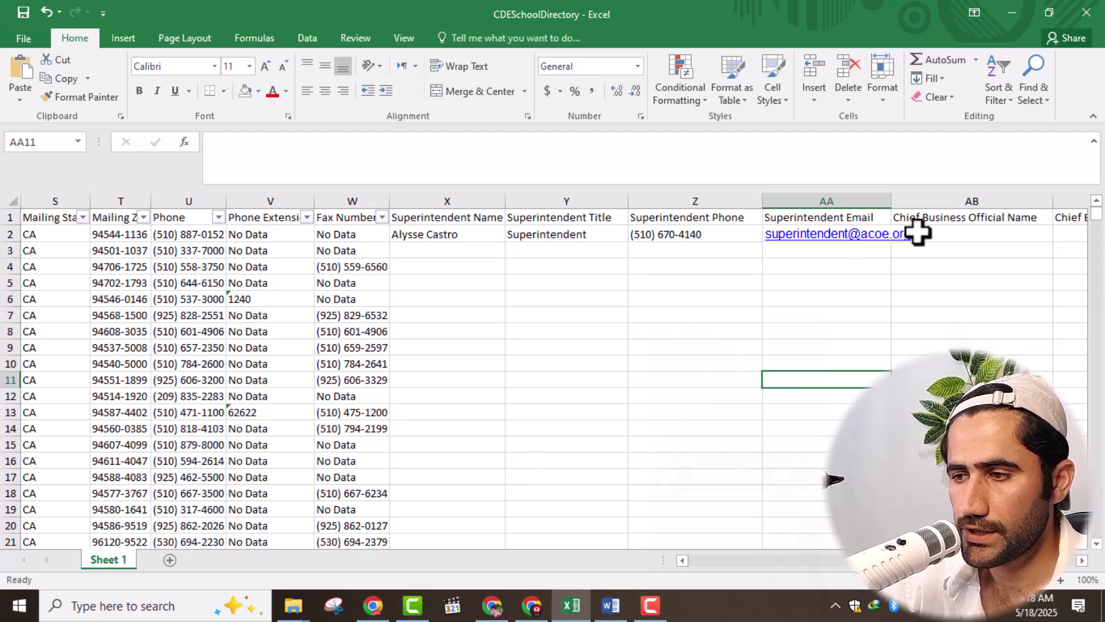
# - Copy the chief business official's name into cell AB2
pyautogui.hscroll(2, 810, 503)
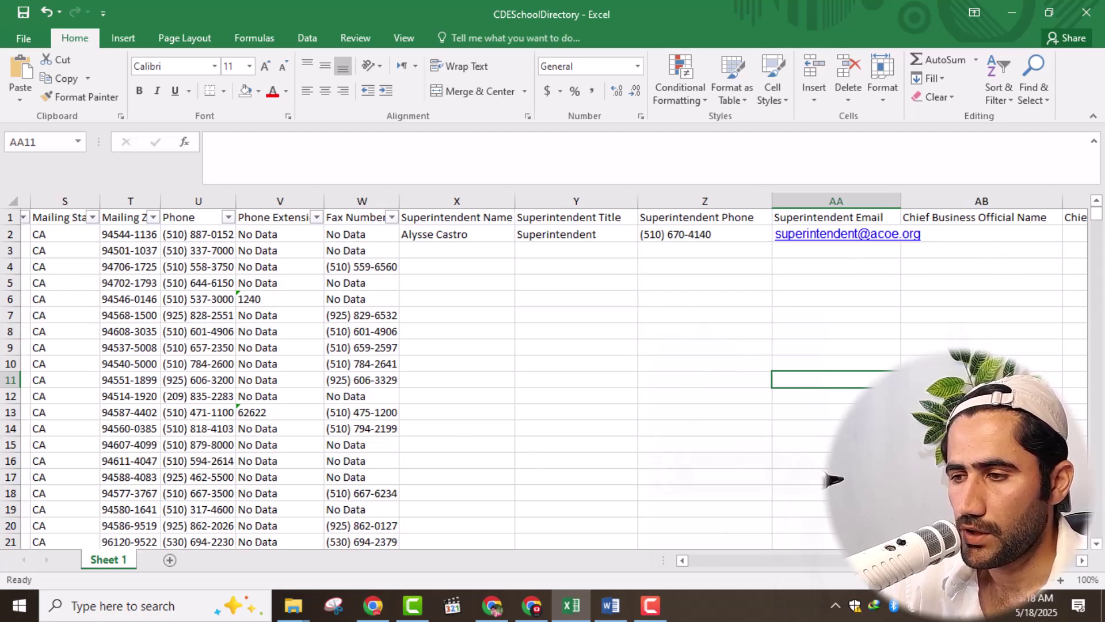
pyautogui.hscroll(1, 664, 575)
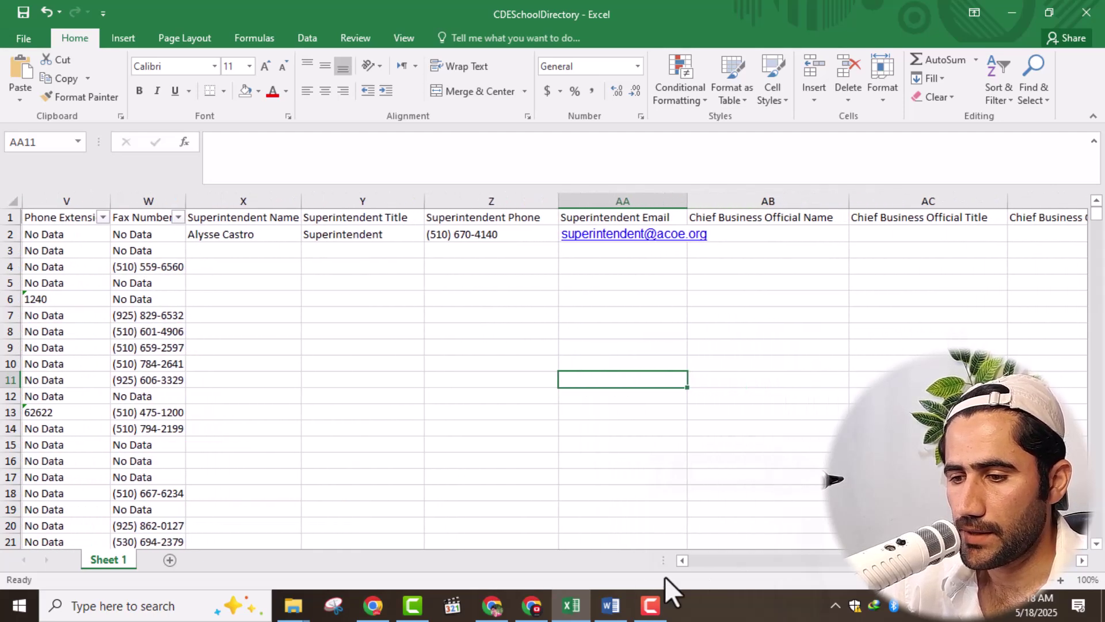
pyautogui.click(530, 606)
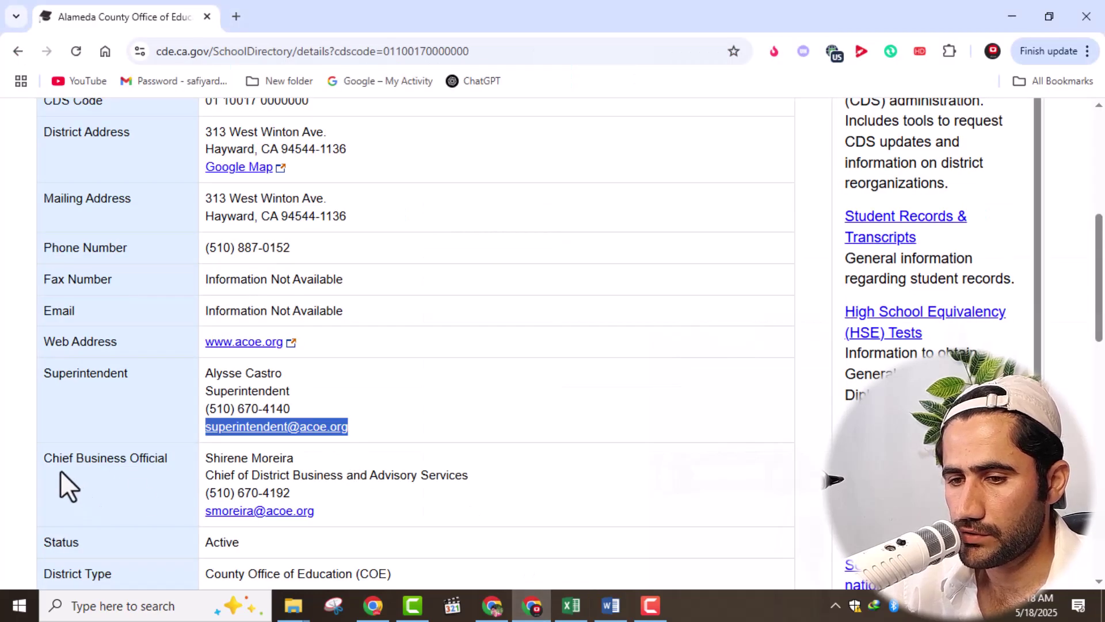
pyautogui.moveTo(42, 464); pyautogui.dragTo(159, 460)
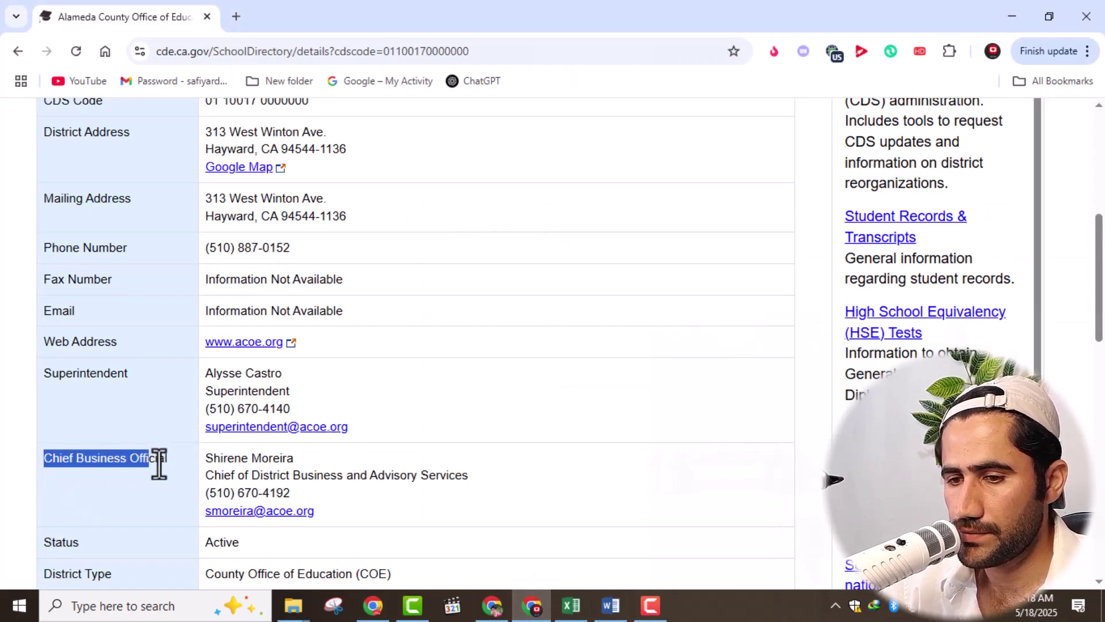
pyautogui.click(294, 458)
pyautogui.moveTo(297, 458); pyautogui.dragTo(211, 460)
pyautogui.rightClick(254, 452)
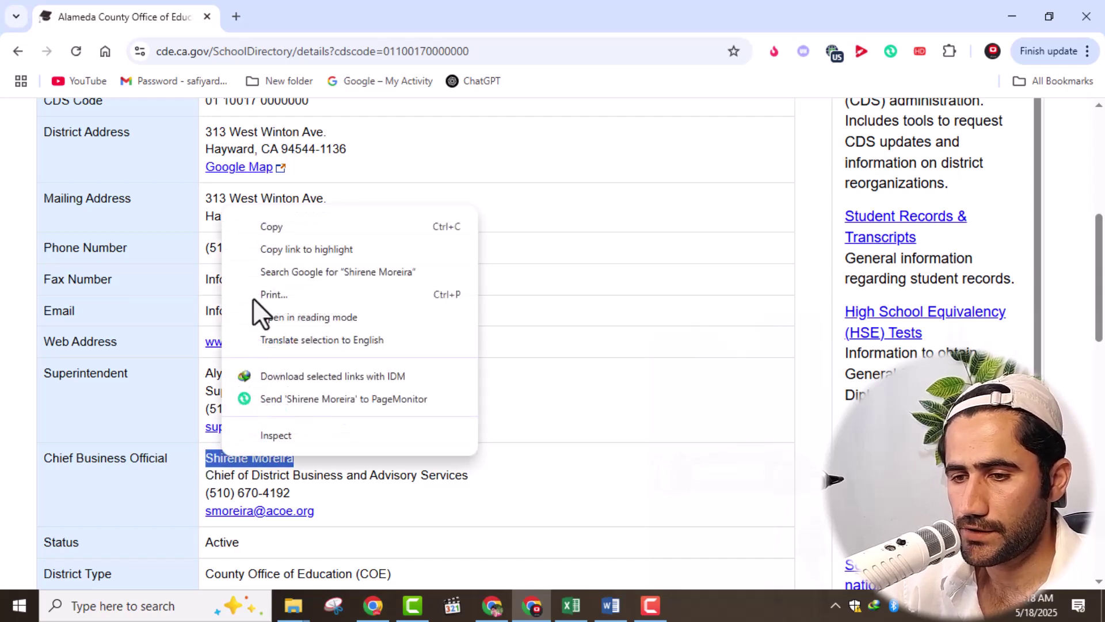
pyautogui.click(260, 225)
pyautogui.click(569, 605)
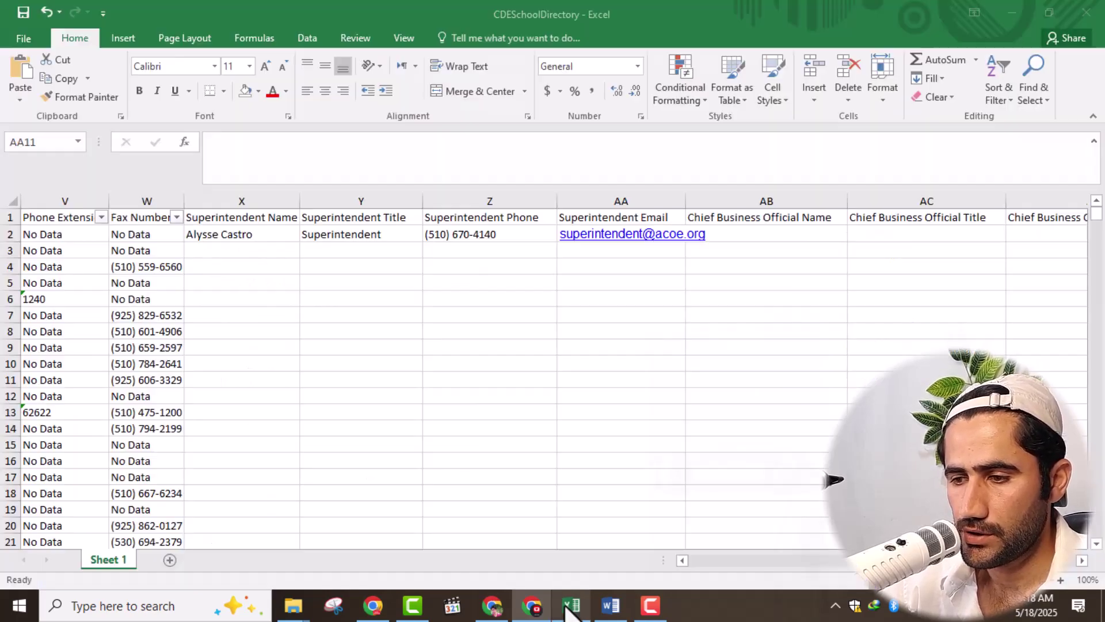
pyautogui.click(719, 233)
pyautogui.rightClick(719, 232)
pyautogui.click(754, 303)
pyautogui.click(748, 380)
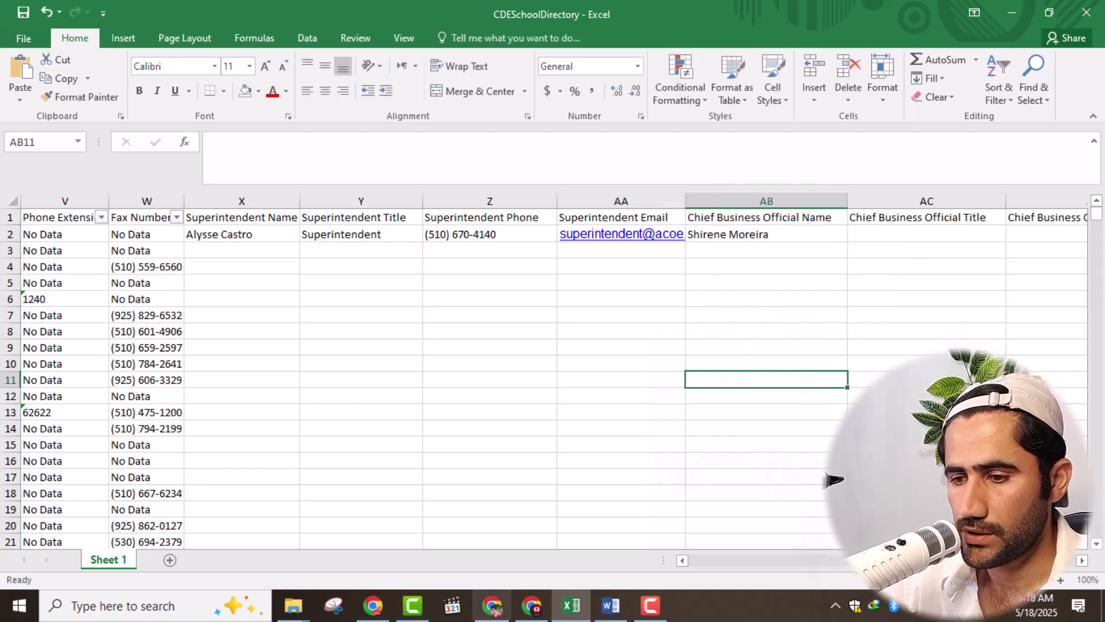
# - Copy the title 'Chief of District Business and Advisory Services' into cell AC2
pyautogui.click(532, 605)
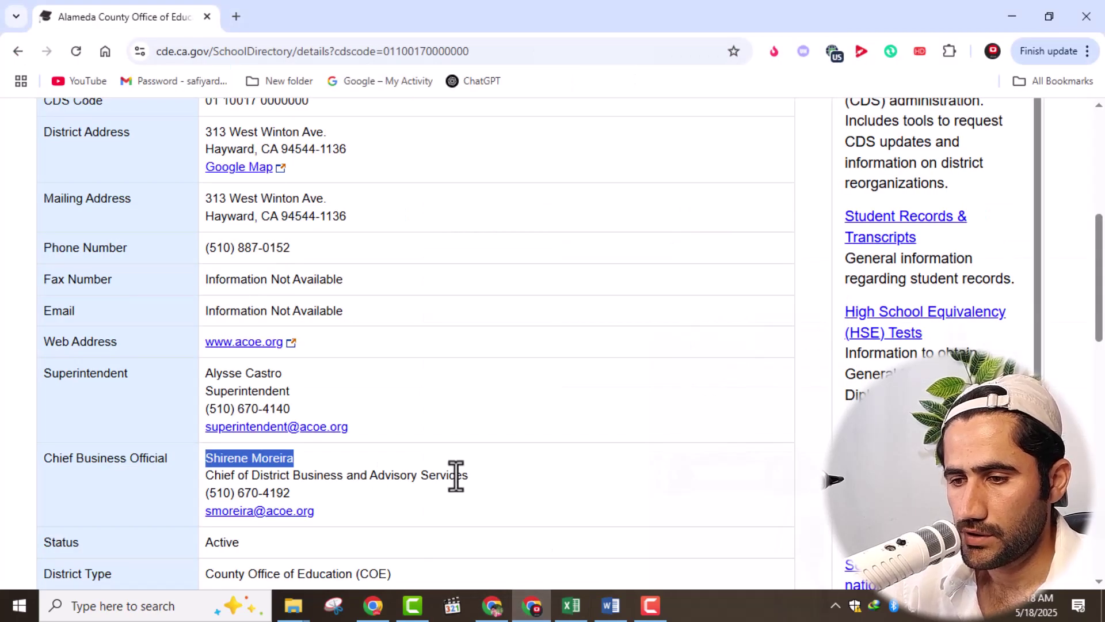
pyautogui.moveTo(467, 477); pyautogui.dragTo(207, 482)
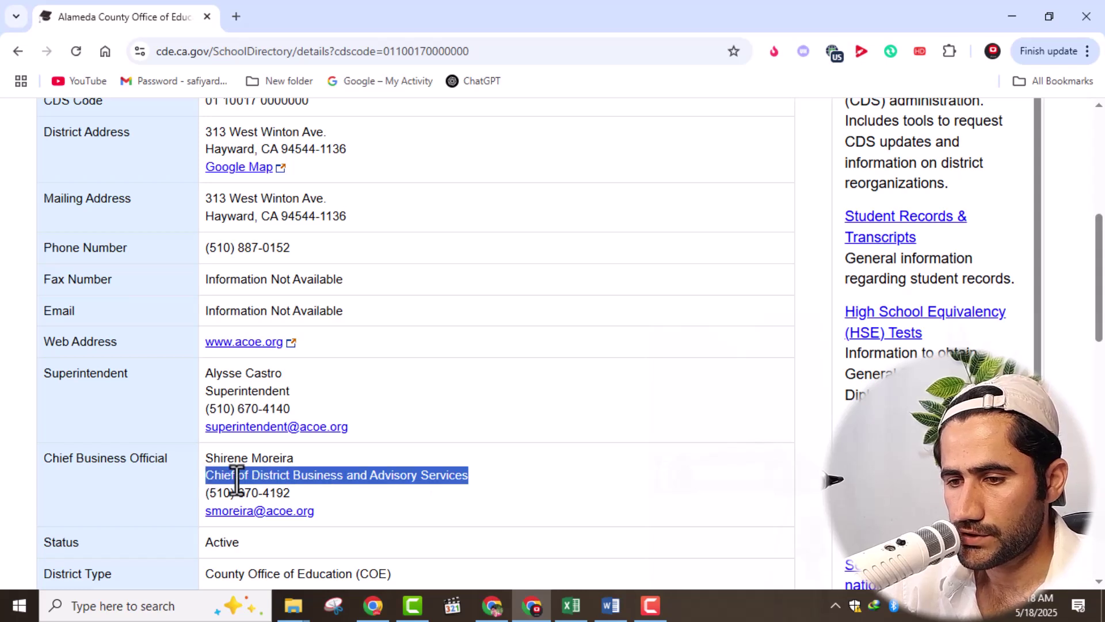
pyautogui.rightClick(257, 471)
pyautogui.click(288, 249)
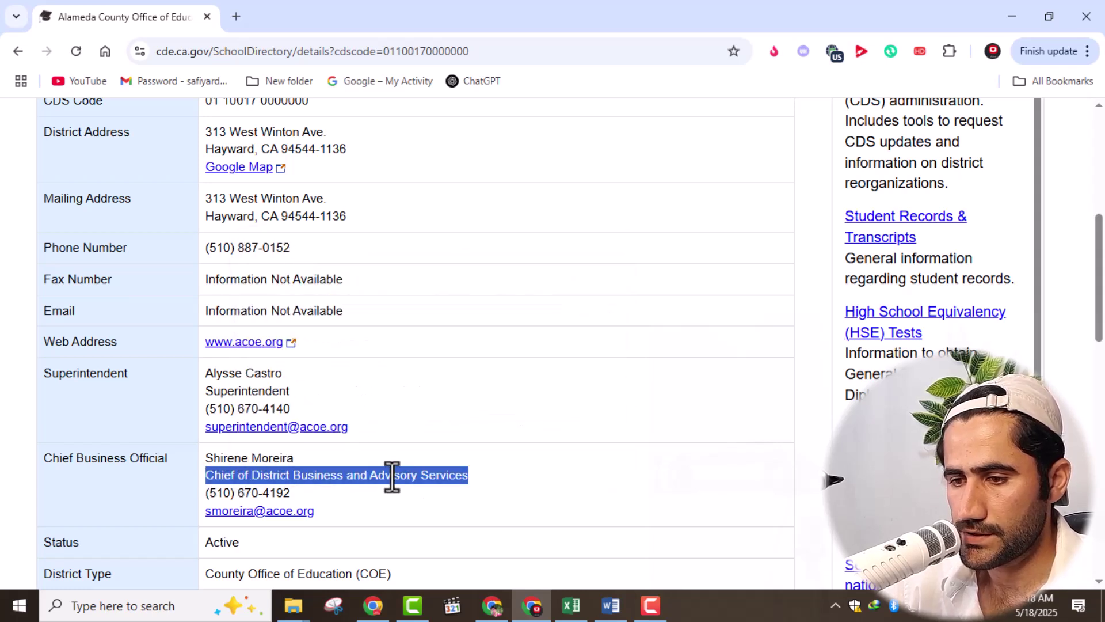
pyautogui.click(571, 605)
pyautogui.rightClick(873, 234)
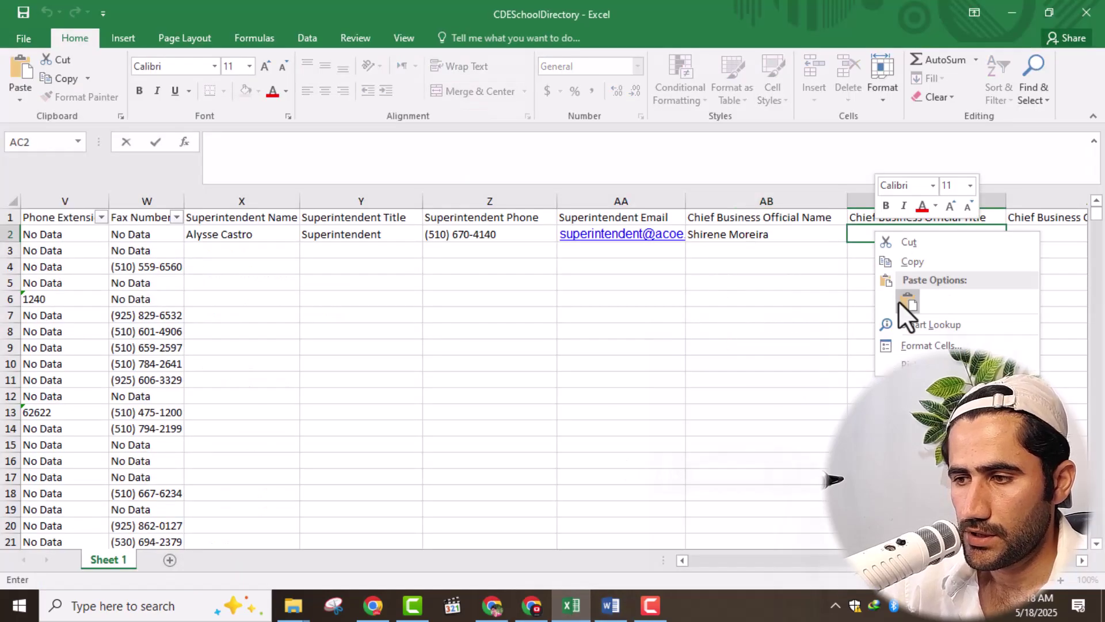
pyautogui.click(900, 302)
pyautogui.click(855, 365)
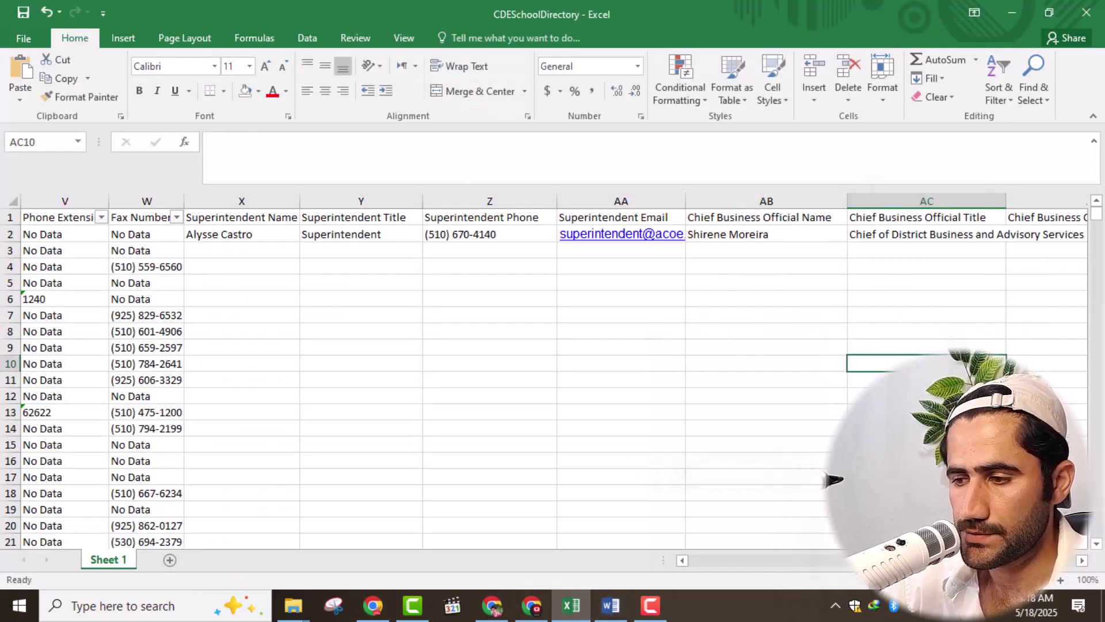
# - Copy the chief business official's phone number into cell AD2
pyautogui.hscroll(2, 833, 480)
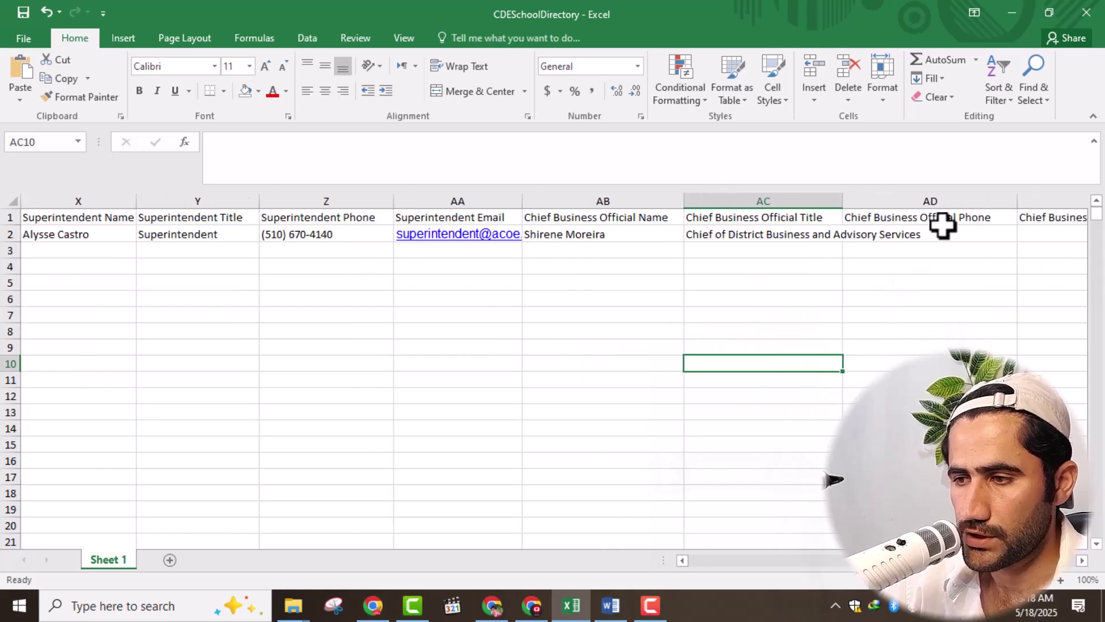
pyautogui.click(533, 605)
pyautogui.moveTo(294, 495); pyautogui.dragTo(224, 494)
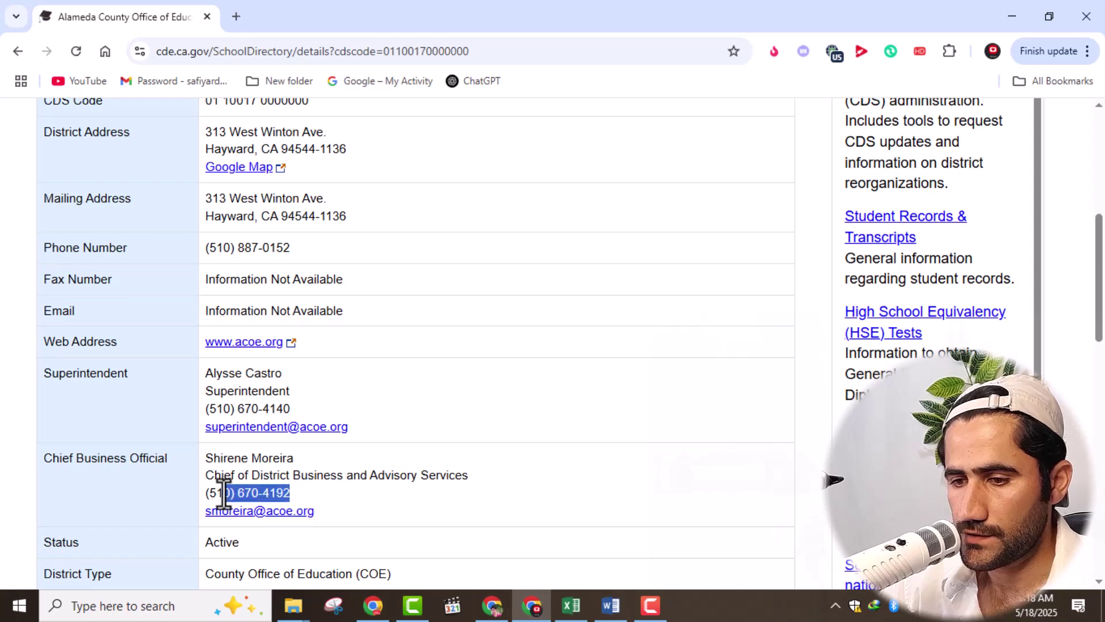
pyautogui.rightClick(207, 490)
pyautogui.click(264, 261)
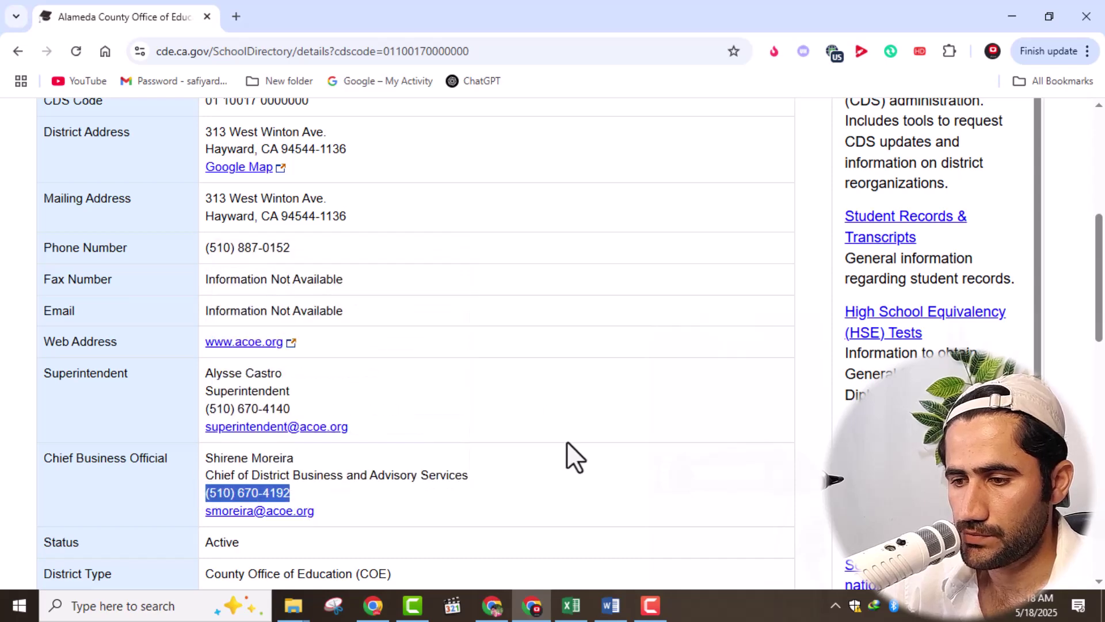
pyautogui.click(571, 604)
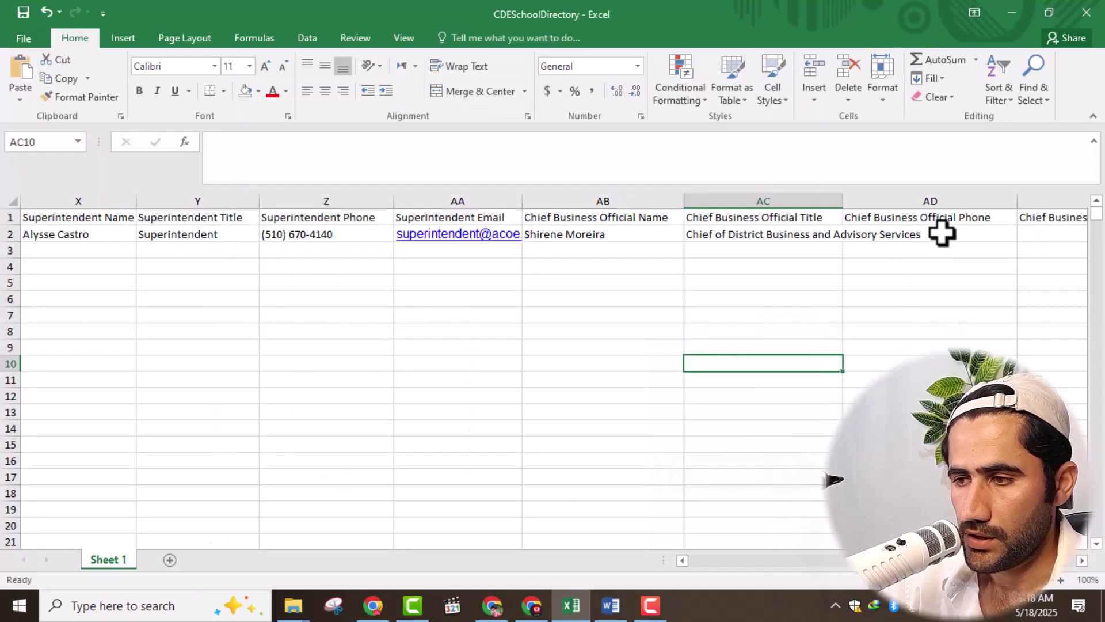
pyautogui.doubleClick(942, 234)
pyautogui.rightClick(940, 236)
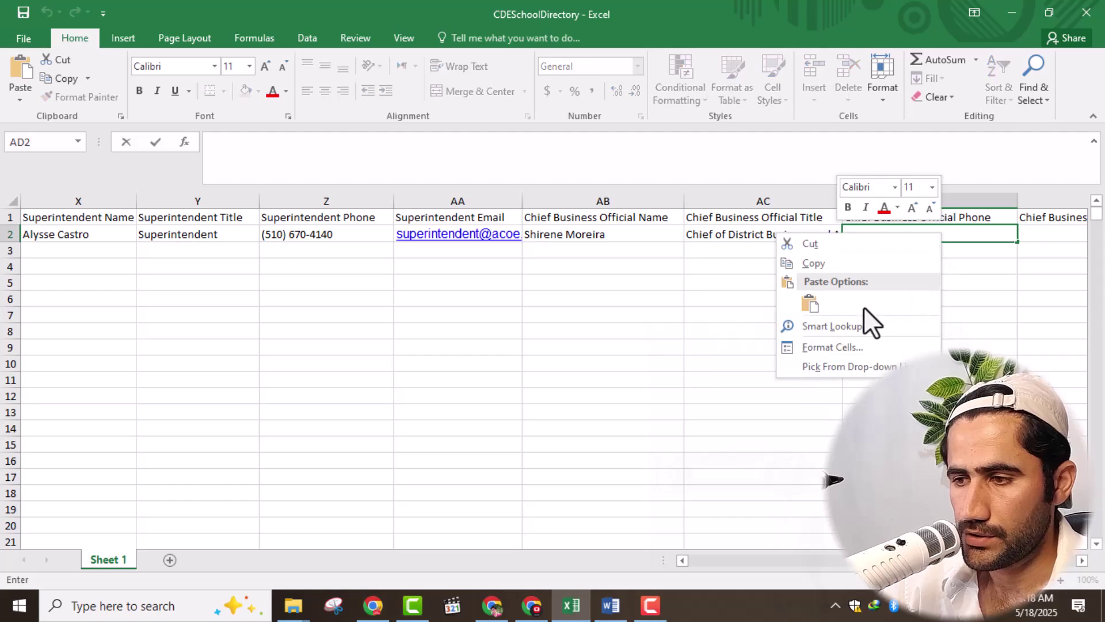
pyautogui.click(811, 304)
pyautogui.click(928, 330)
# - Paste the chief business official's e-mail address into cell AE2 as a link
pyautogui.click(532, 606)
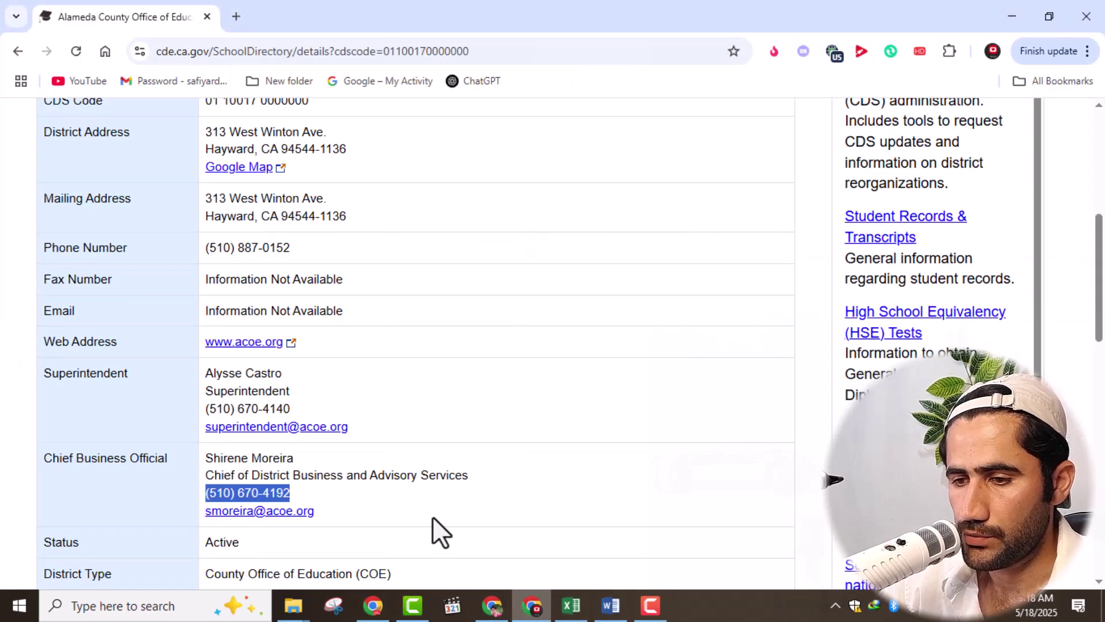
pyautogui.moveTo(327, 514); pyautogui.dragTo(205, 521)
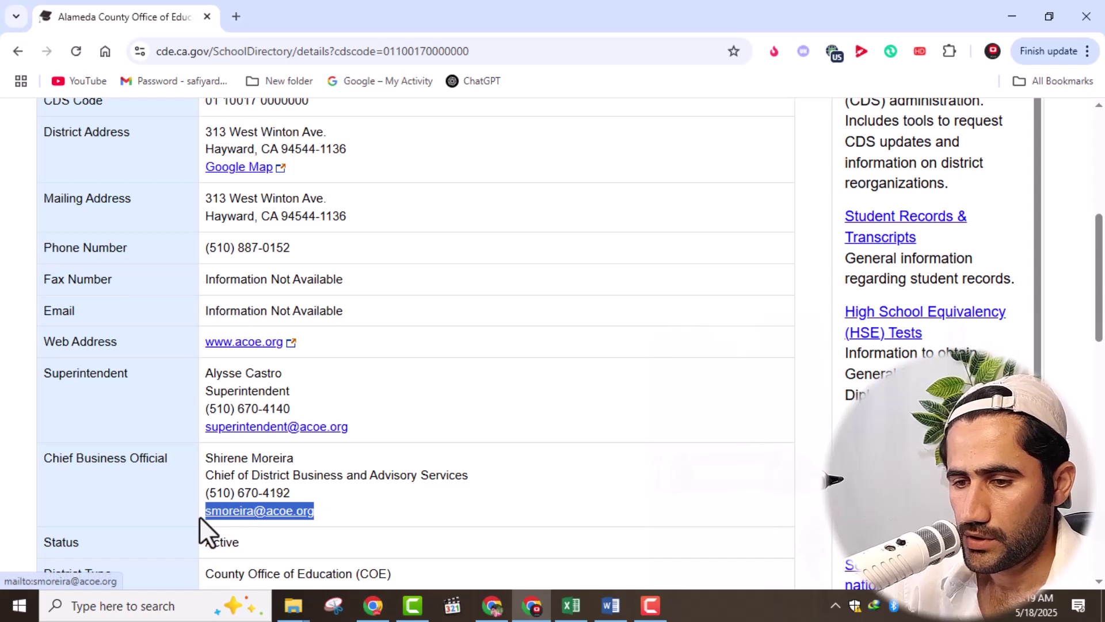
pyautogui.rightClick(257, 511)
pyautogui.click(278, 311)
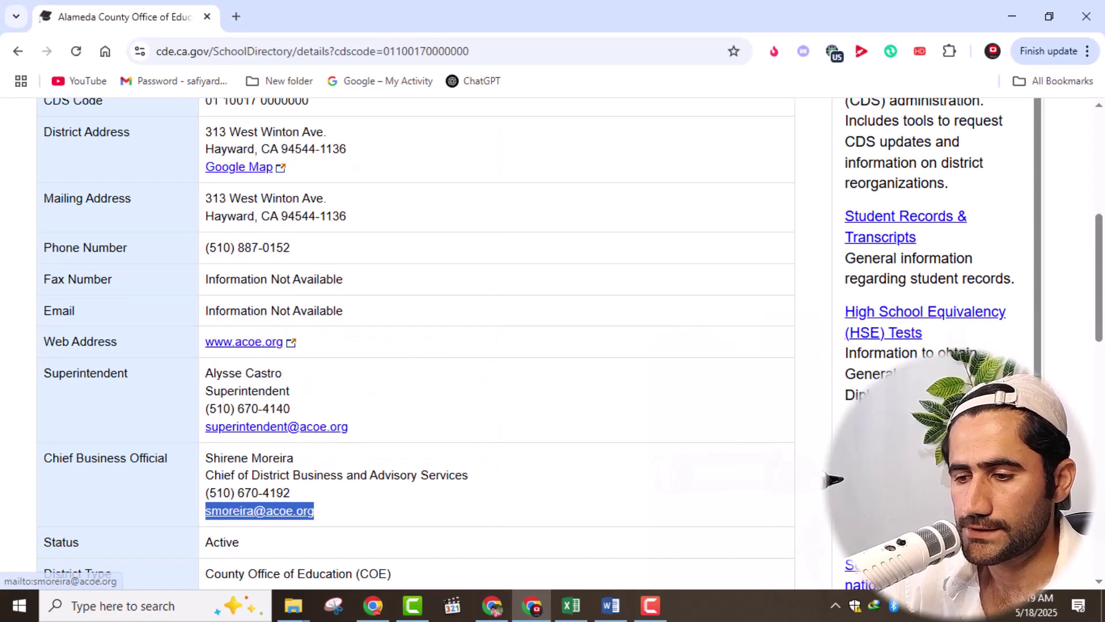
pyautogui.click(572, 607)
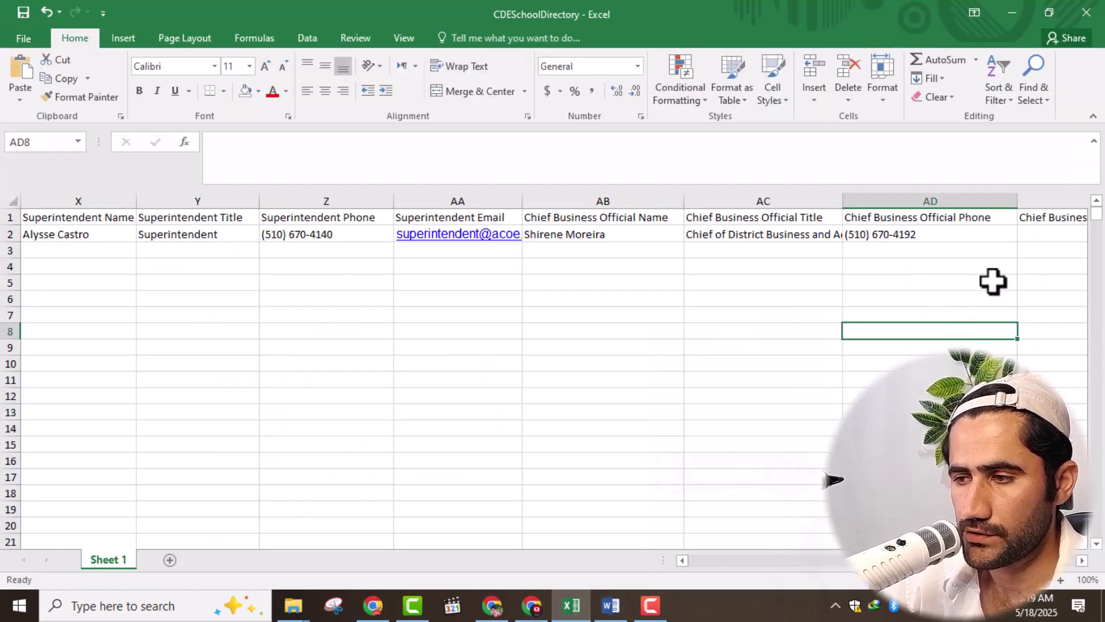
pyautogui.click(1029, 236)
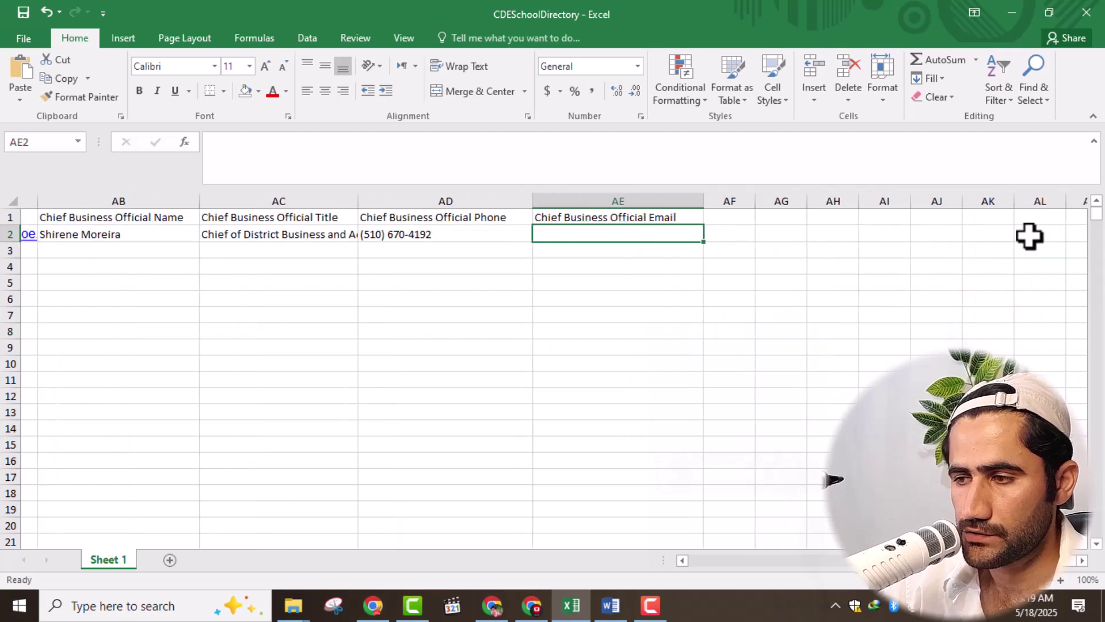
pyautogui.doubleClick(583, 232)
pyautogui.rightClick(583, 231)
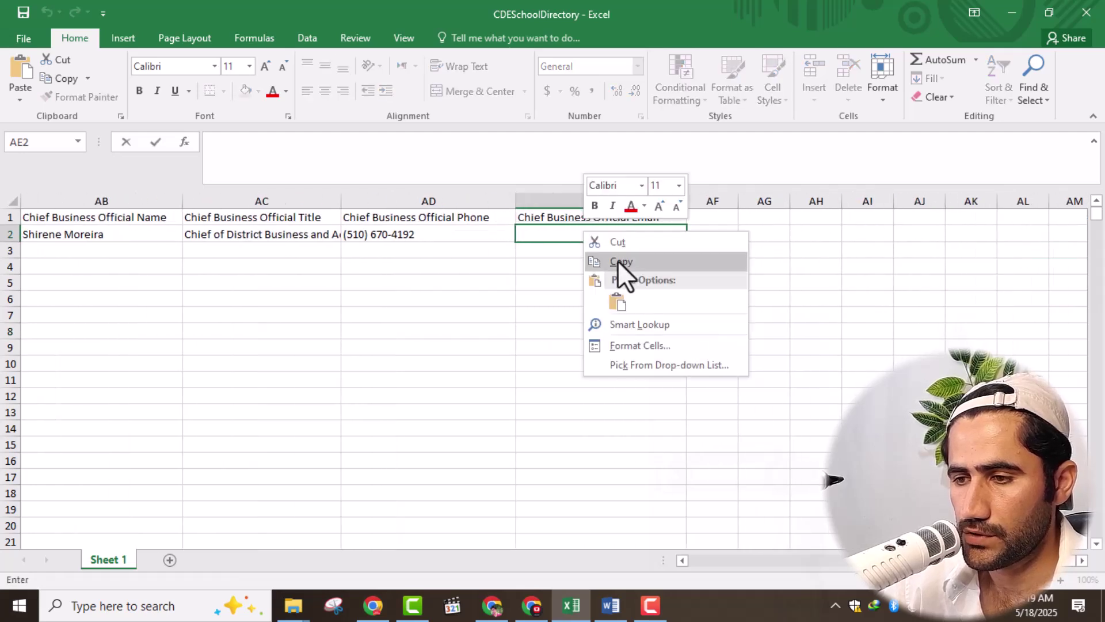
pyautogui.click(617, 300)
pyautogui.click(633, 381)
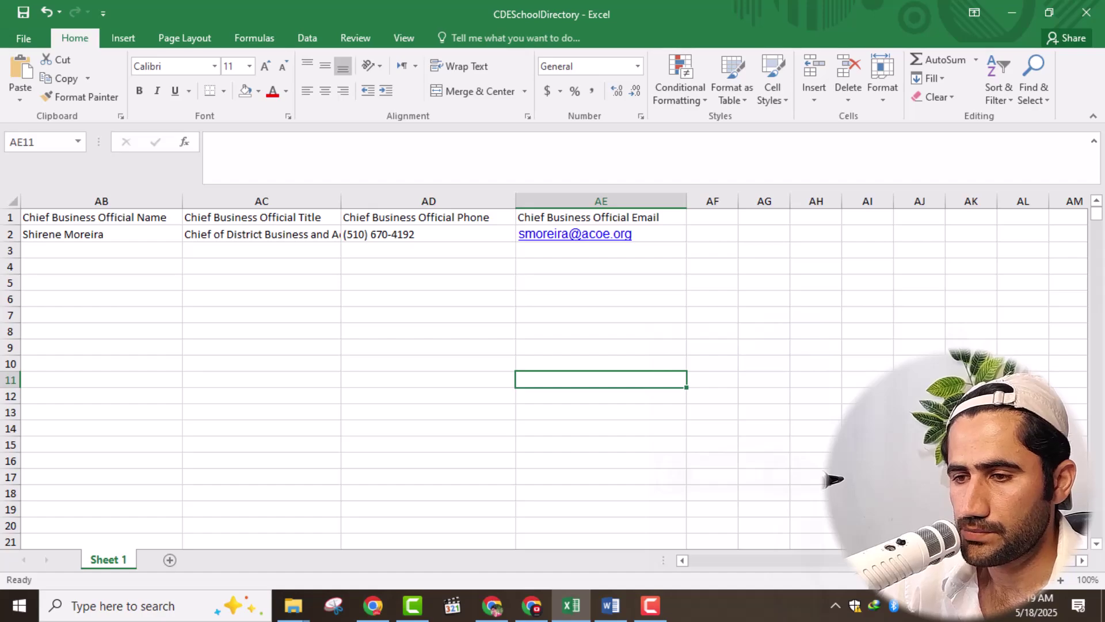
pyautogui.hscroll(-5, 832, 479)
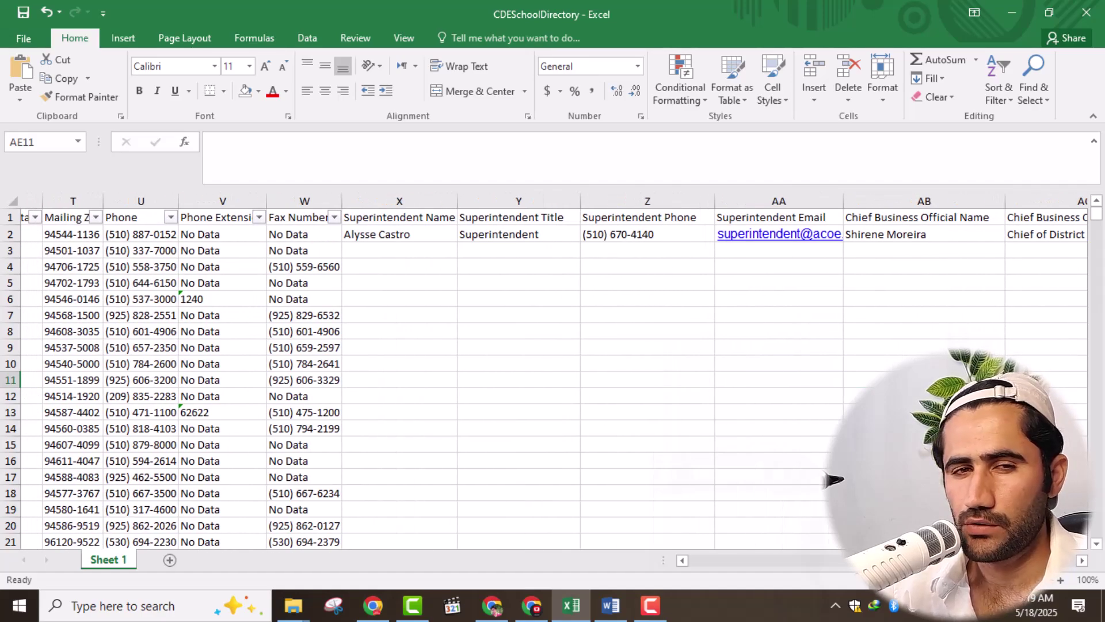
# - Copy the Alameda Unified link from C3 and load it in a new tab, closing the error tab
pyautogui.moveTo(903, 560); pyautogui.dragTo(702, 562)
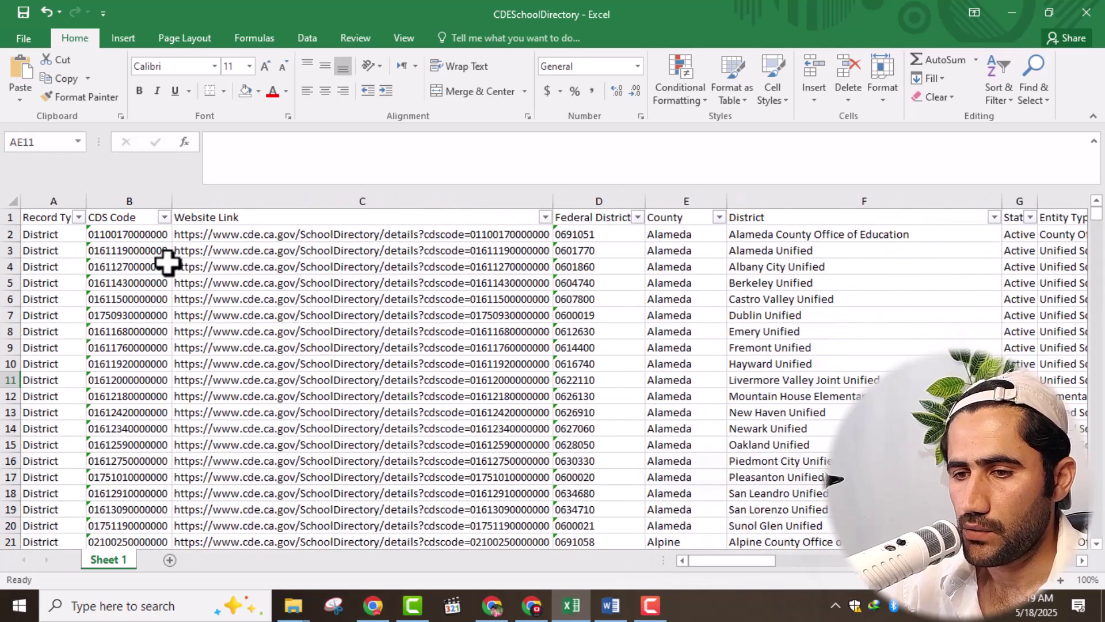
pyautogui.rightClick(188, 252)
pyautogui.click(221, 276)
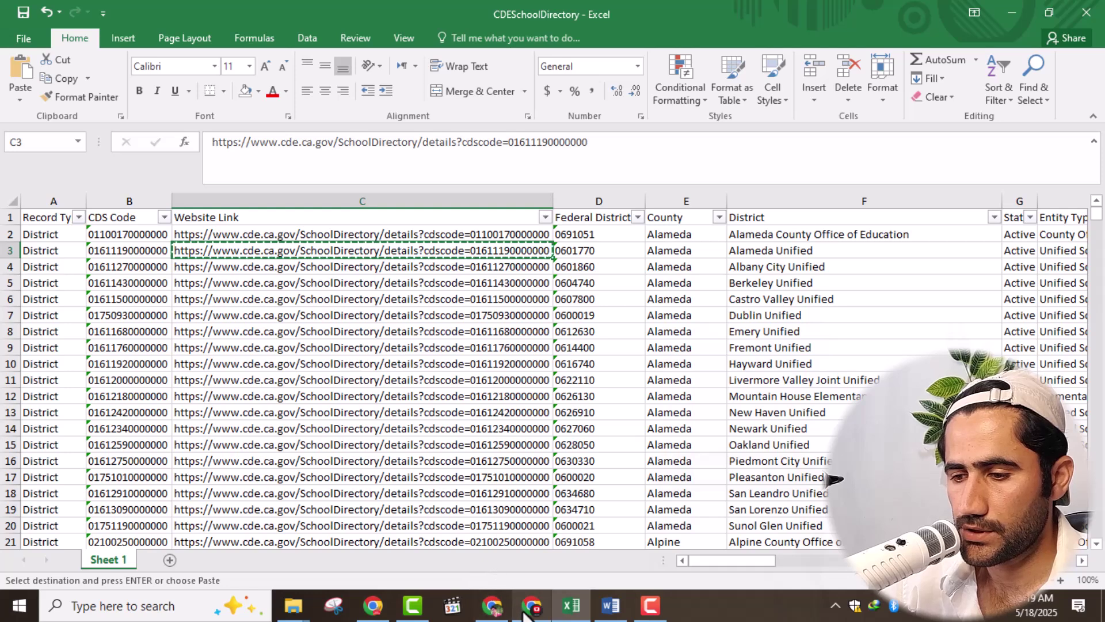
pyautogui.moveTo(492, 604)
pyautogui.click(531, 507)
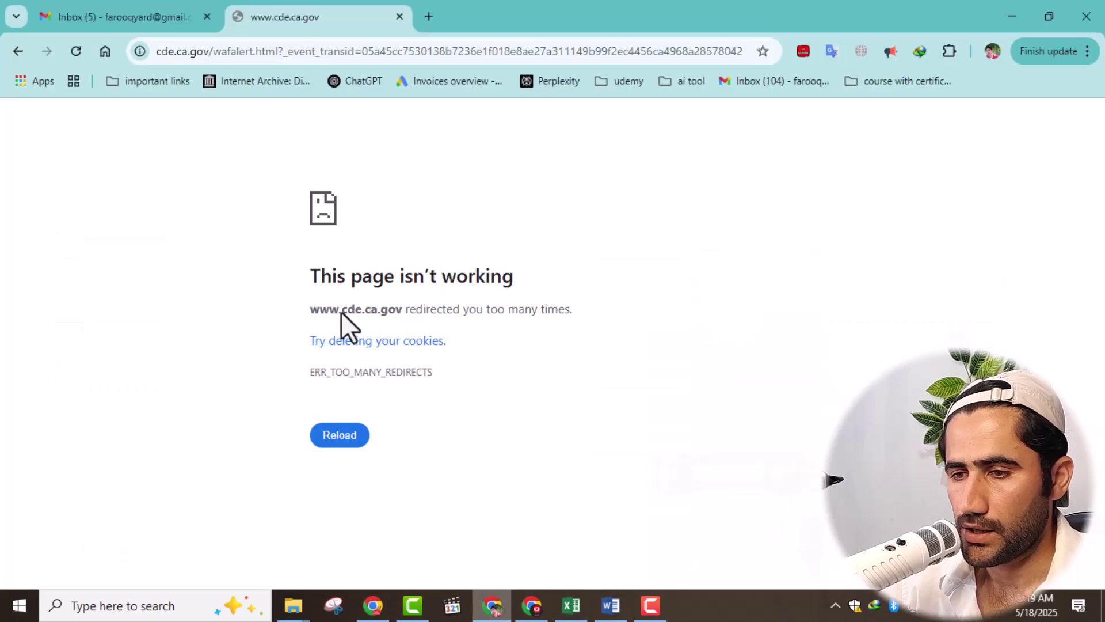
pyautogui.click(428, 16)
pyautogui.rightClick(410, 45)
pyautogui.click(509, 202)
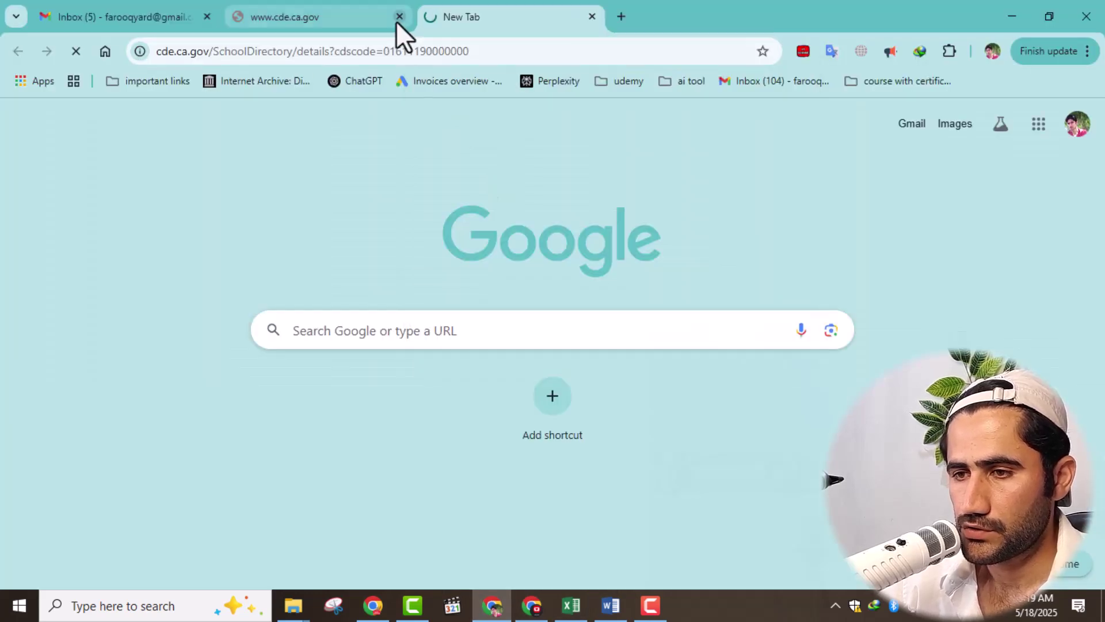
pyautogui.click(399, 16)
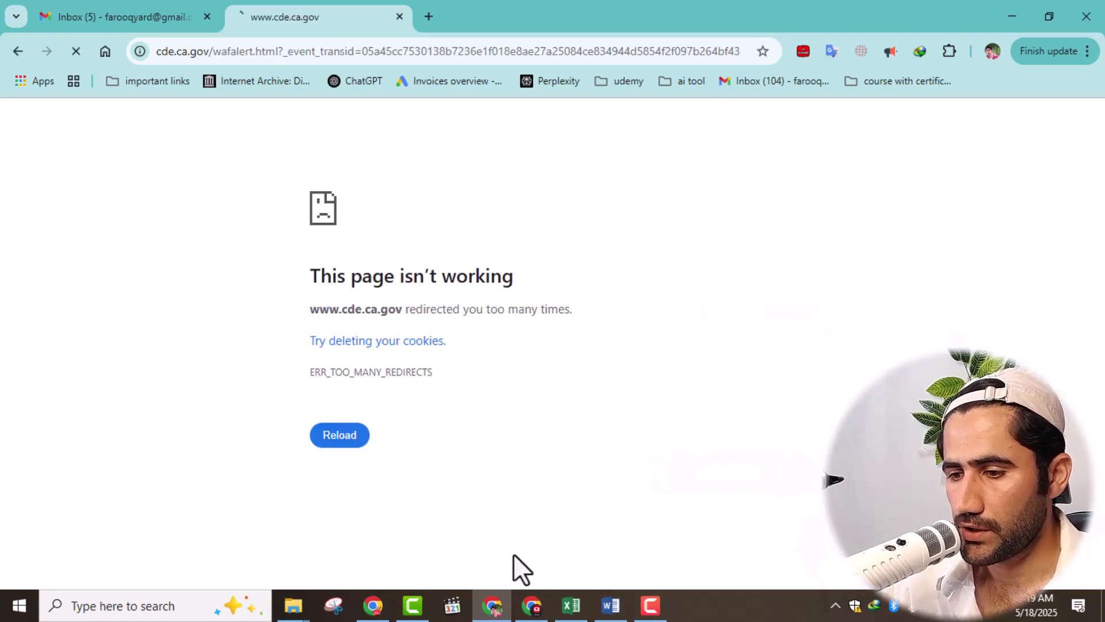
# - Load the Alameda Unified link in the other Chrome profile and close the county office tab
pyautogui.click(530, 605)
pyautogui.click(242, 18)
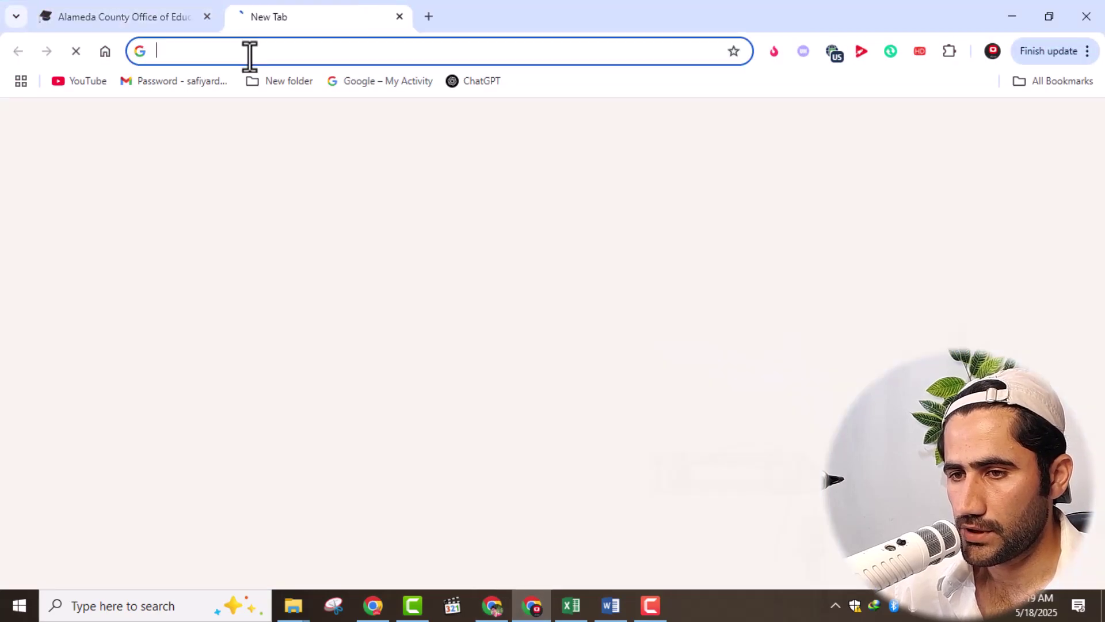
pyautogui.rightClick(249, 51)
pyautogui.click(324, 218)
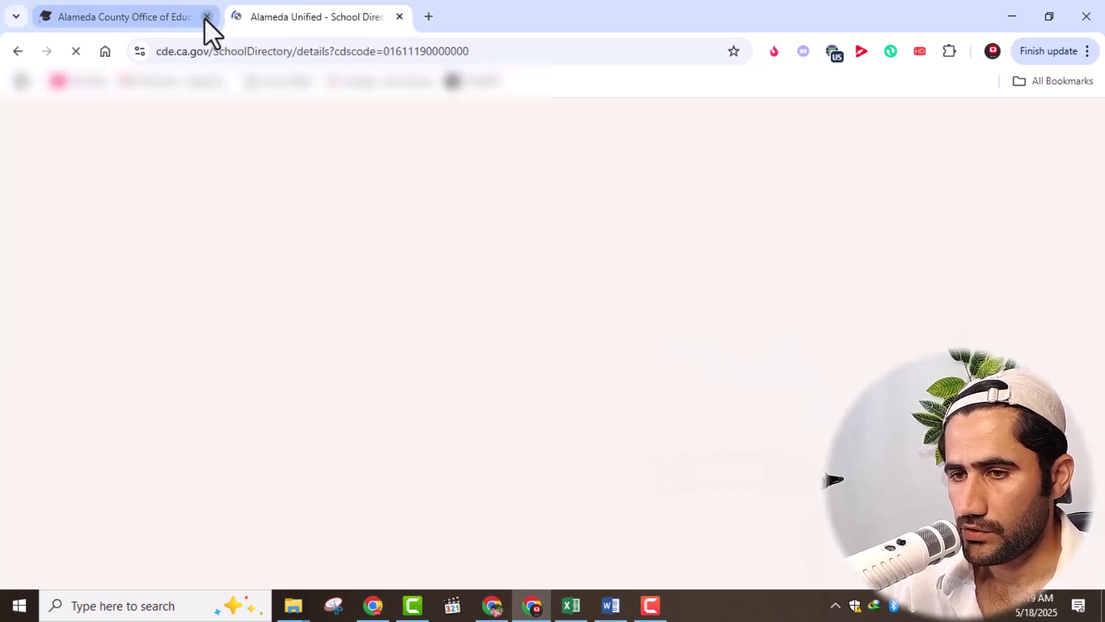
pyautogui.click(206, 16)
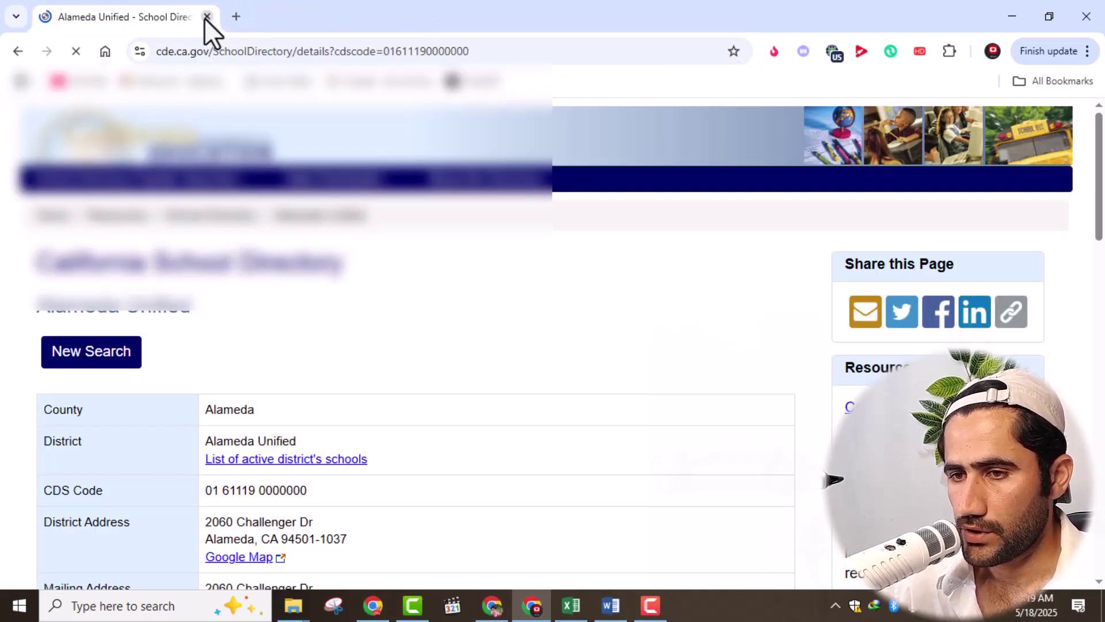
# - Copy Alameda Unified's superintendent name from the directory page into cell X3
pyautogui.scroll(-3, 1103, 252)
pyautogui.moveTo(1103, 251); pyautogui.dragTo(1103, 311)
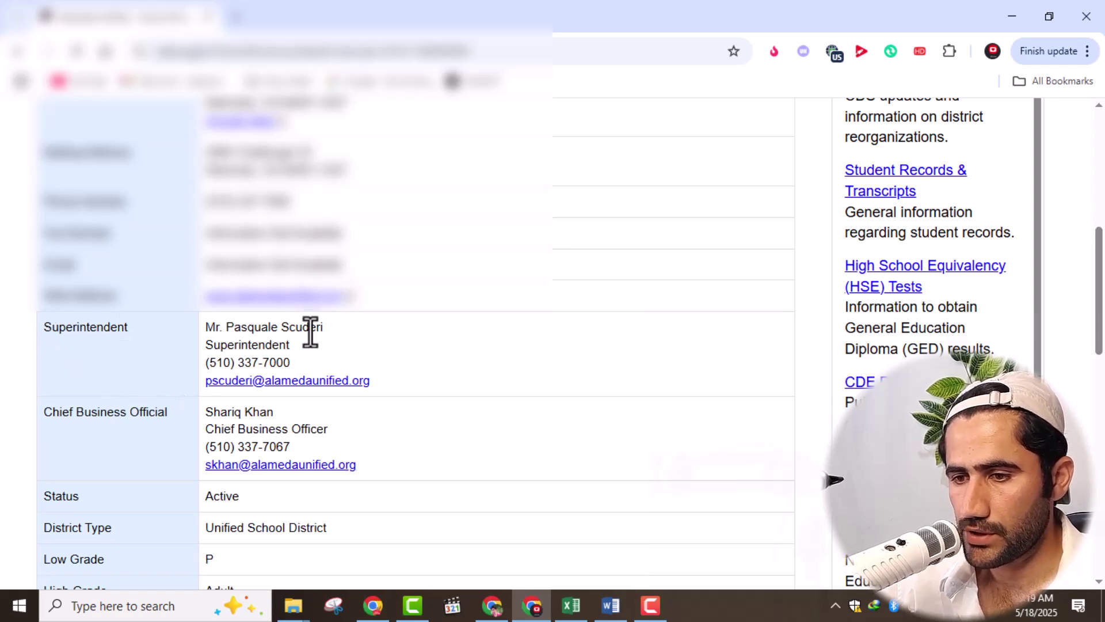
pyautogui.moveTo(323, 328); pyautogui.dragTo(203, 325)
pyautogui.rightClick(220, 324)
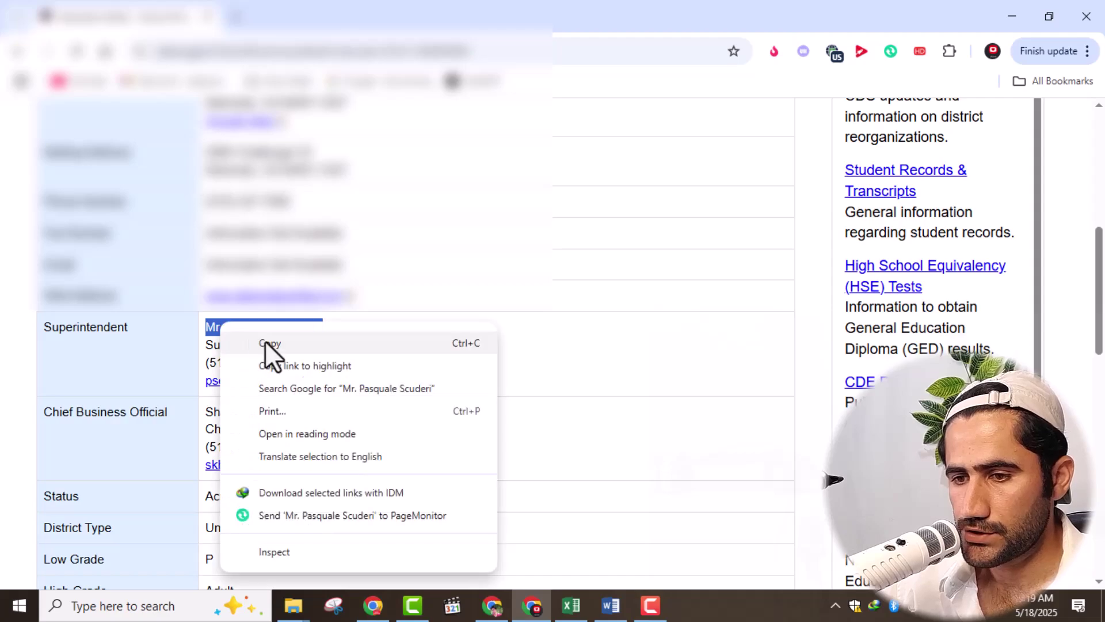
pyautogui.click(268, 344)
pyautogui.click(563, 603)
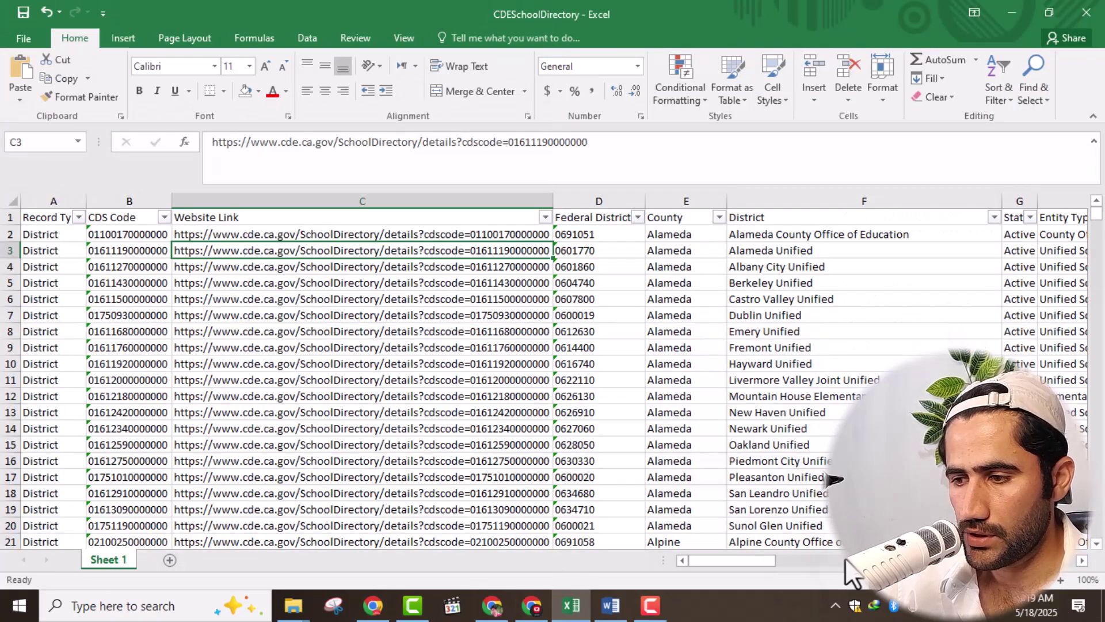
pyautogui.moveTo(754, 565); pyautogui.dragTo(789, 564)
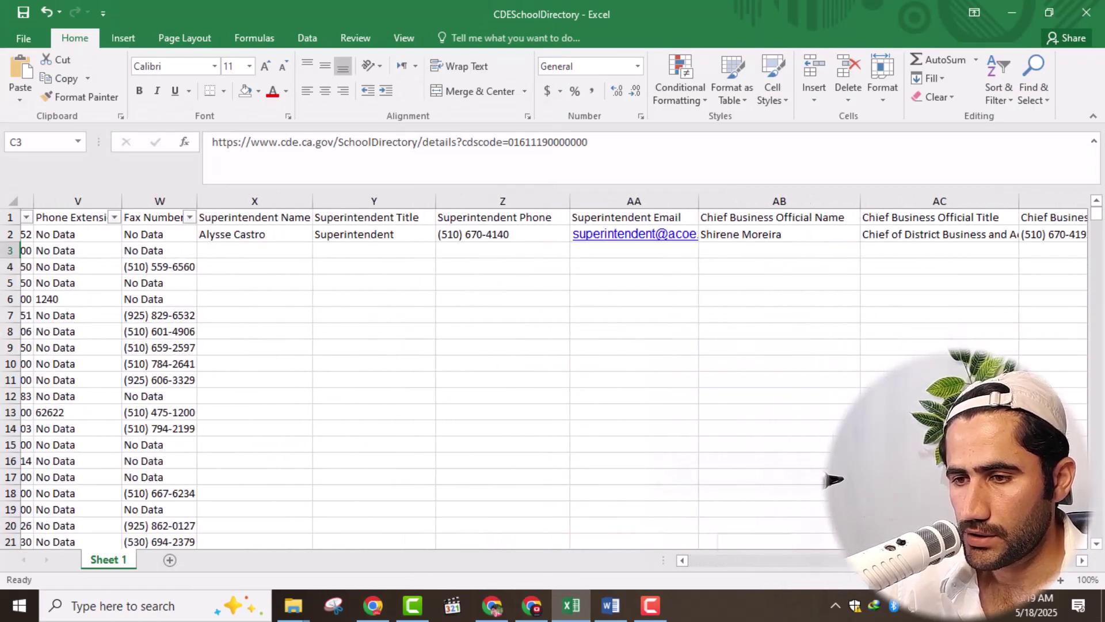
pyautogui.click(208, 248)
pyautogui.rightClick(211, 249)
pyautogui.click(237, 317)
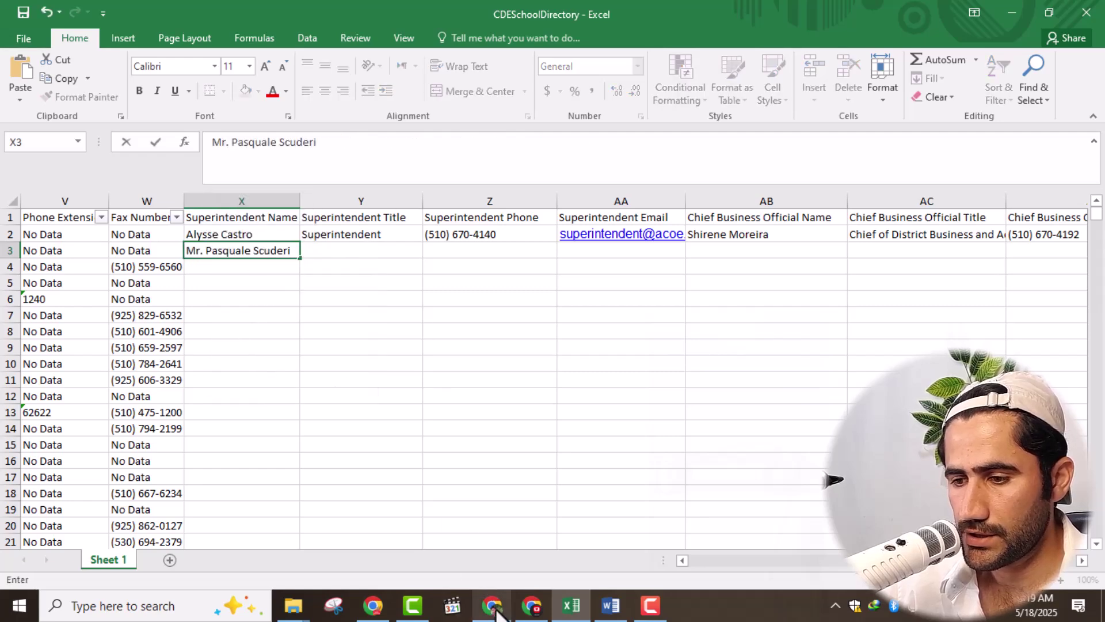
pyautogui.click(532, 608)
# - Copy the title 'Superintendent' from the directory page and paste it into cell Y3
pyautogui.moveTo(295, 345); pyautogui.dragTo(201, 347)
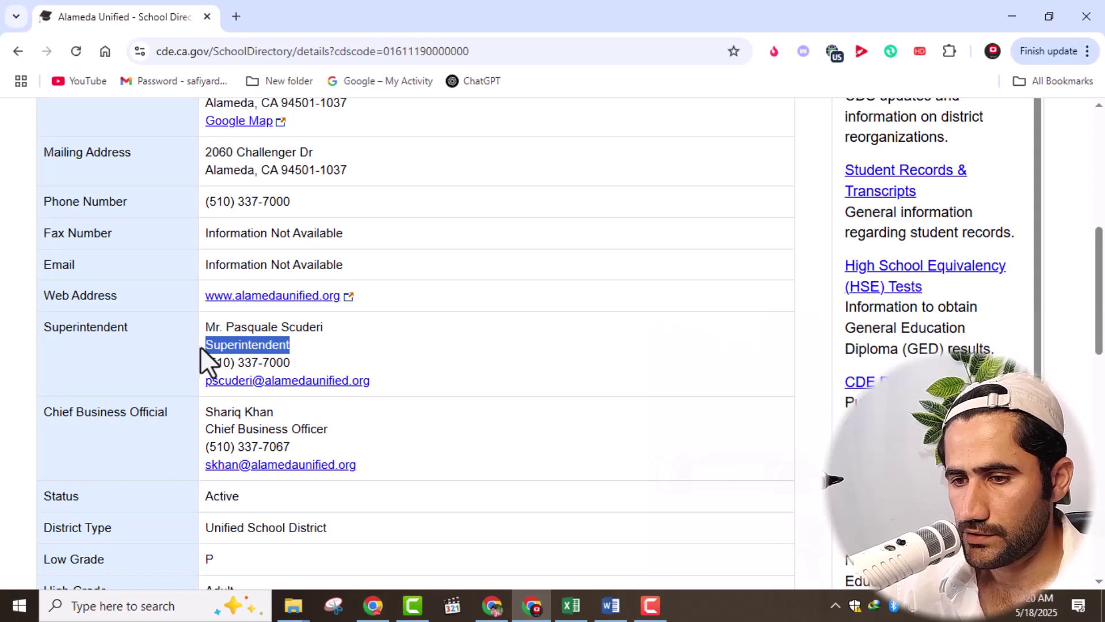
pyautogui.rightClick(237, 345)
pyautogui.click(303, 115)
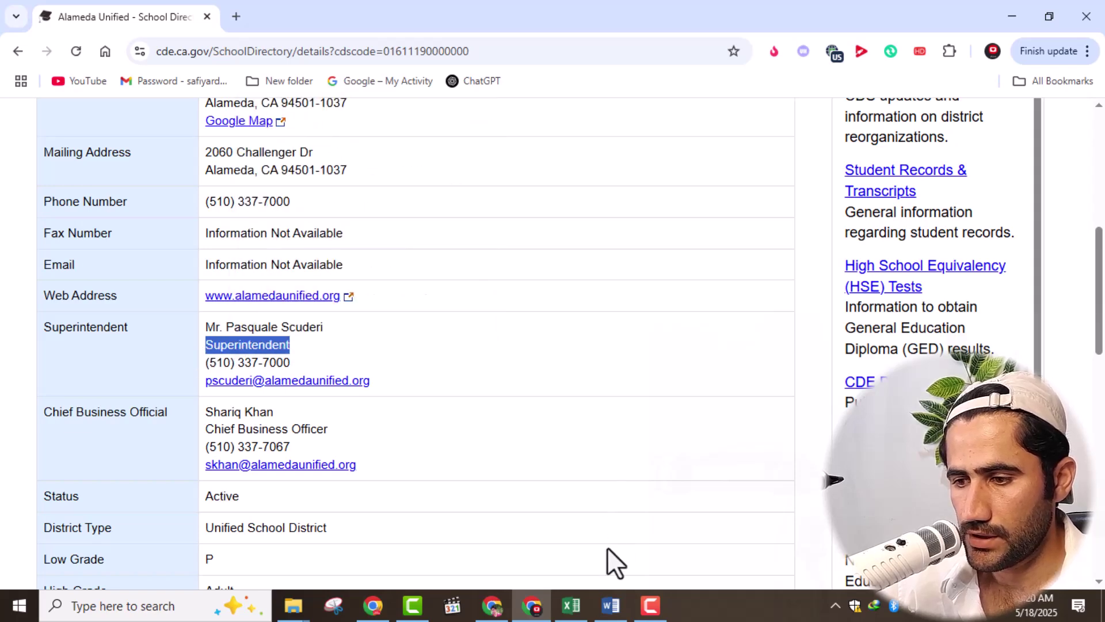
pyautogui.click(571, 605)
pyautogui.click(333, 254)
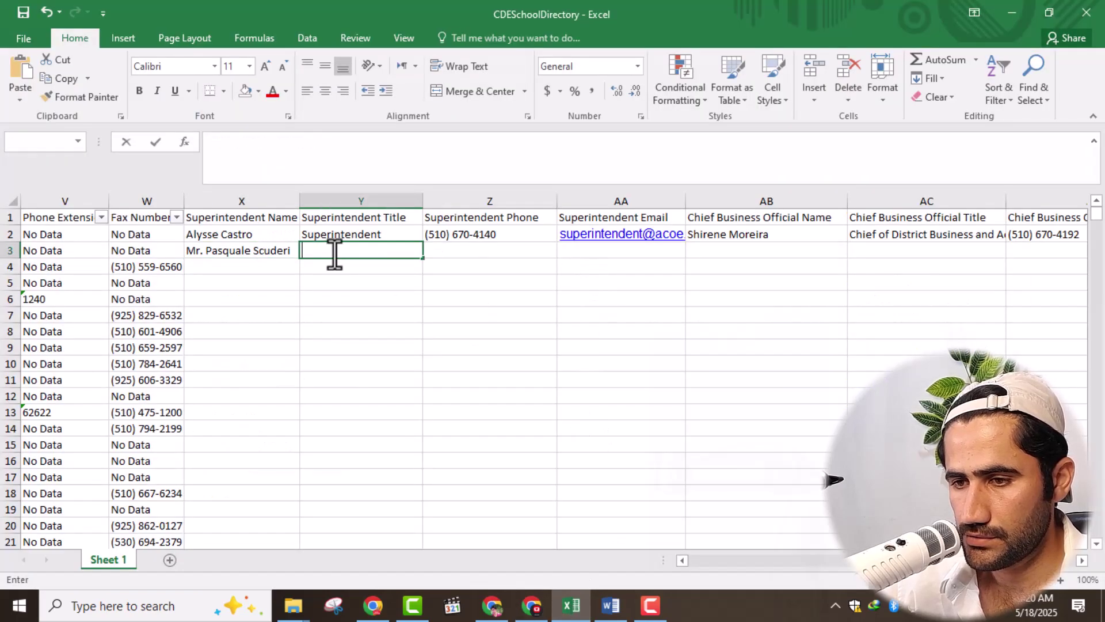
pyautogui.rightClick(333, 254)
pyautogui.click(367, 314)
pyautogui.click(362, 345)
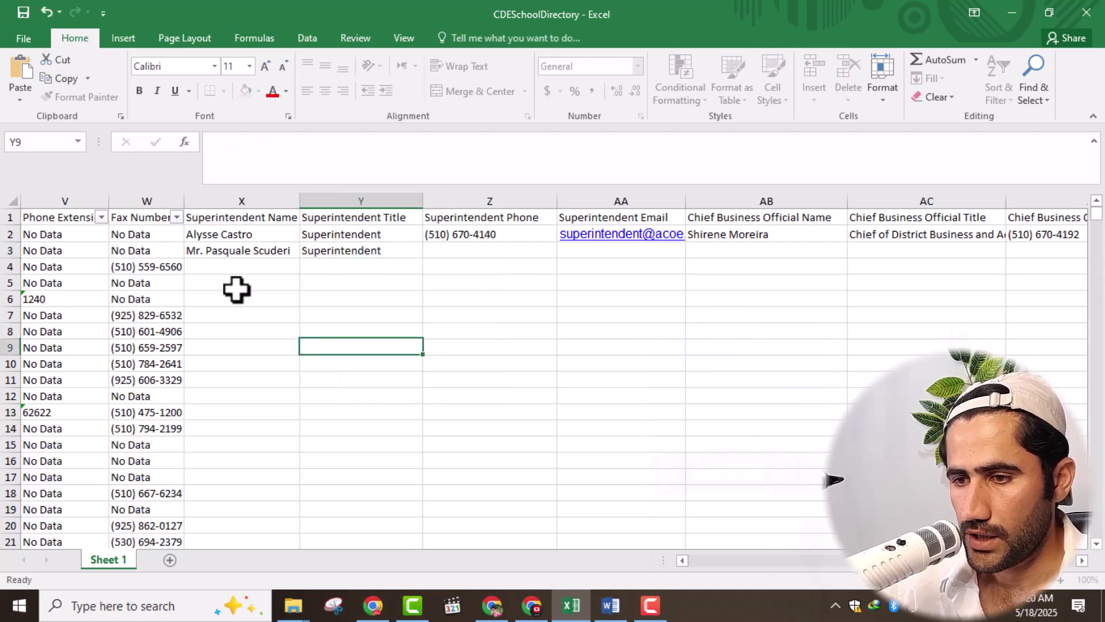
# - Fill 'Superintendent' down column Y from Y3 to Y12
pyautogui.click(399, 240)
pyautogui.click(415, 252)
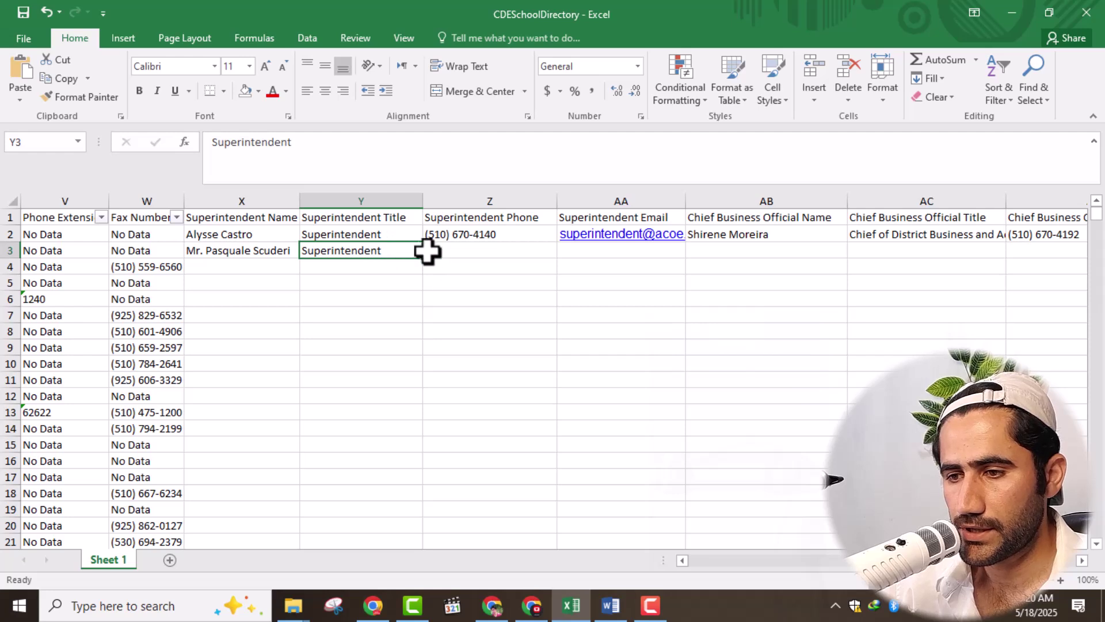
pyautogui.moveTo(424, 259); pyautogui.dragTo(417, 409)
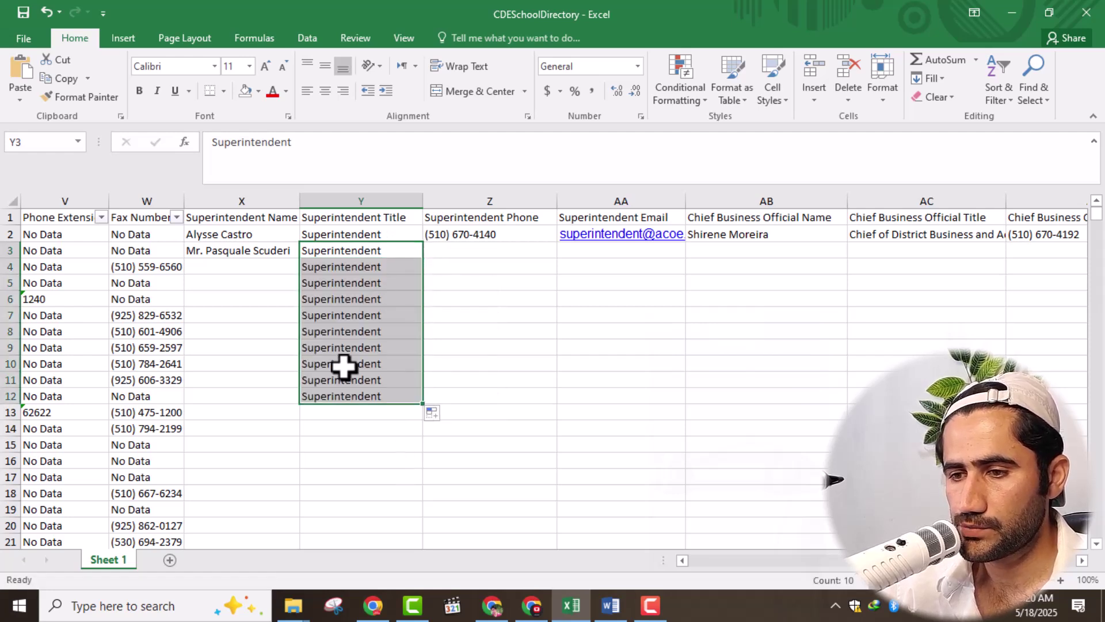
pyautogui.moveTo(464, 267); pyautogui.dragTo(465, 347)
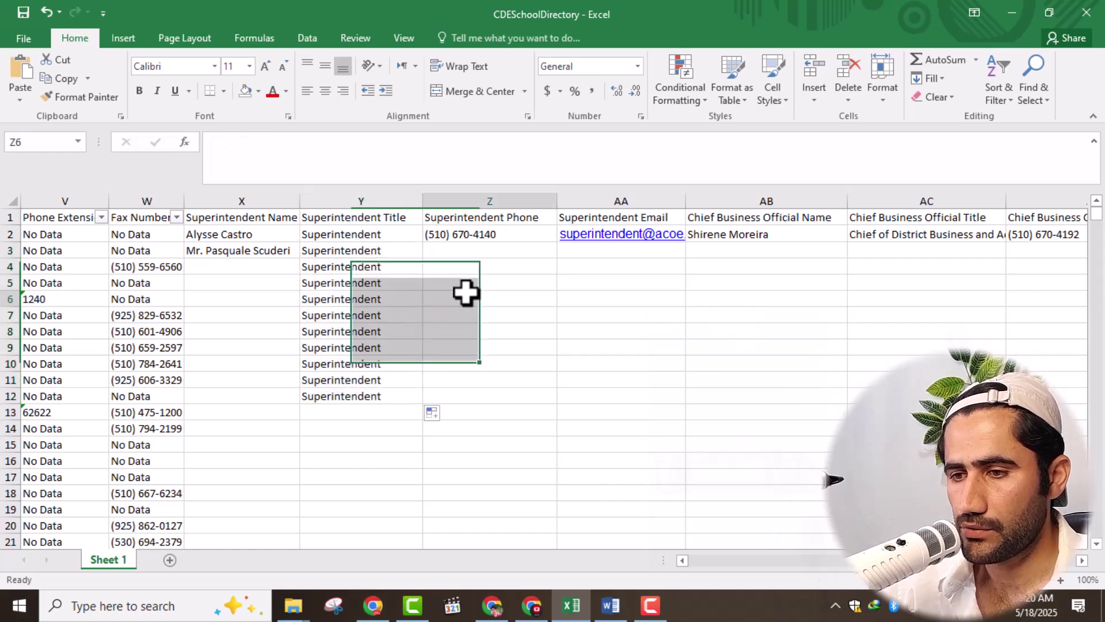
pyautogui.click(467, 296)
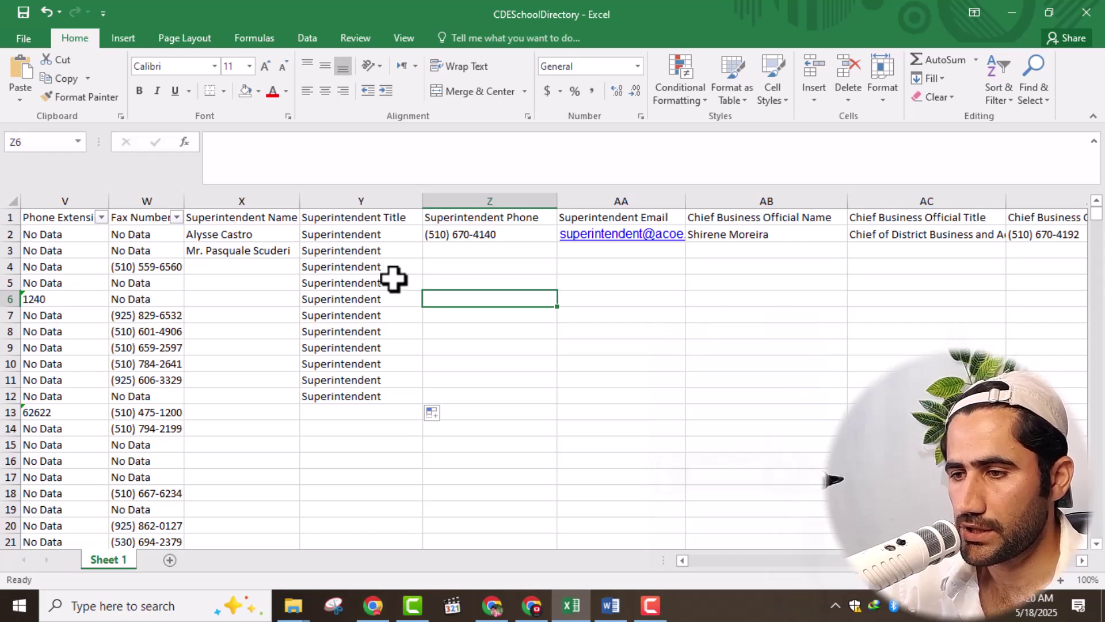
# - Inspect the chief business official title in AC2, then return to the Alameda Unified page
pyautogui.click(921, 234)
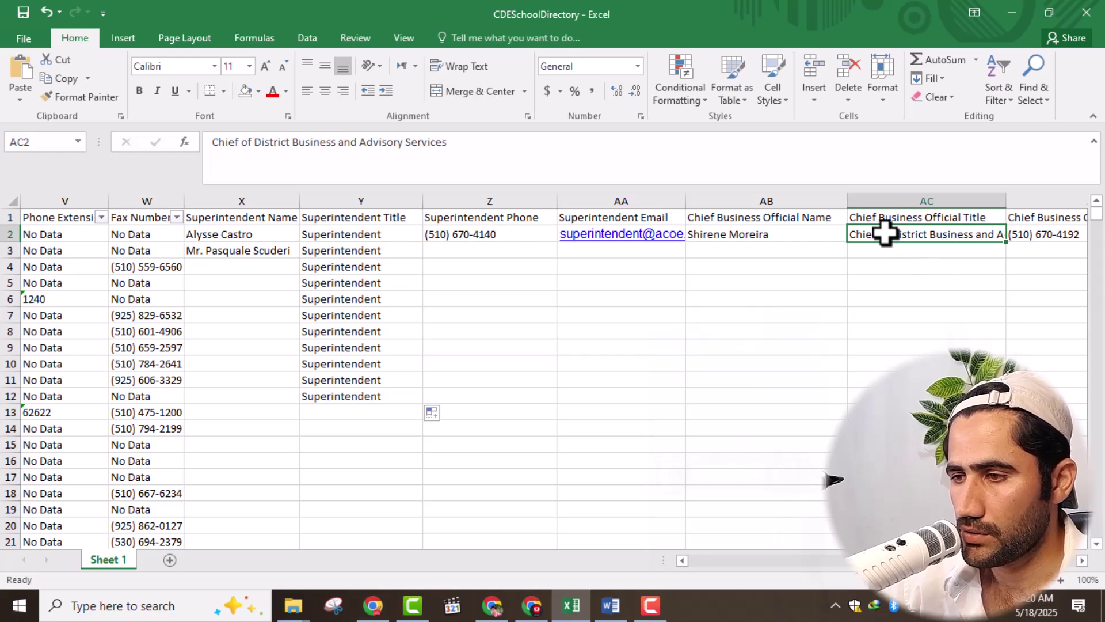
pyautogui.doubleClick(927, 235)
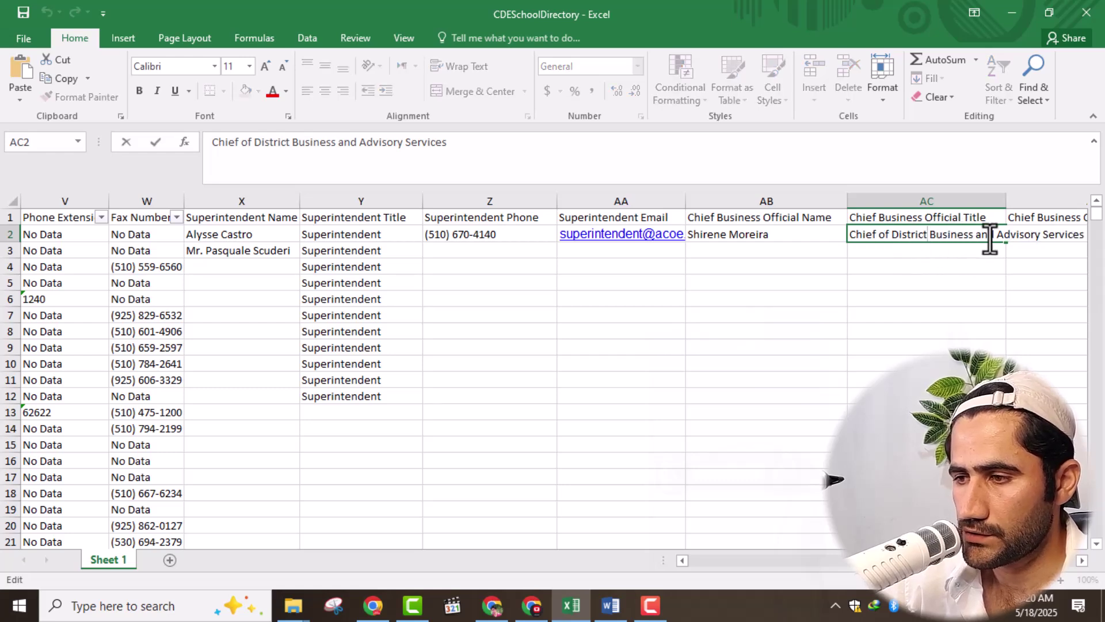
pyautogui.click(923, 317)
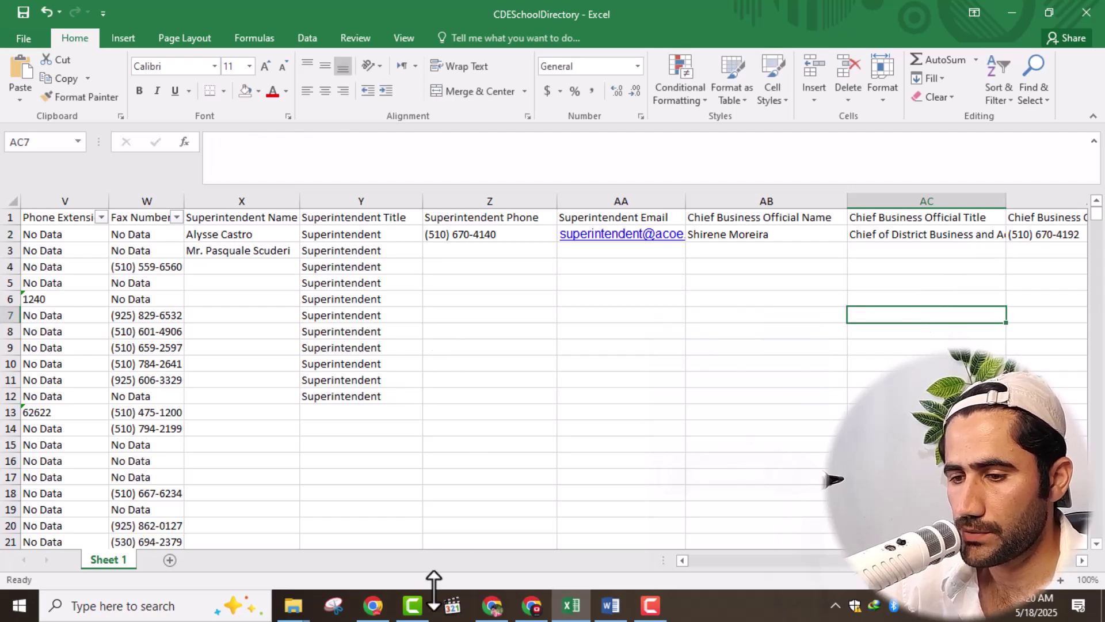
pyautogui.click(532, 606)
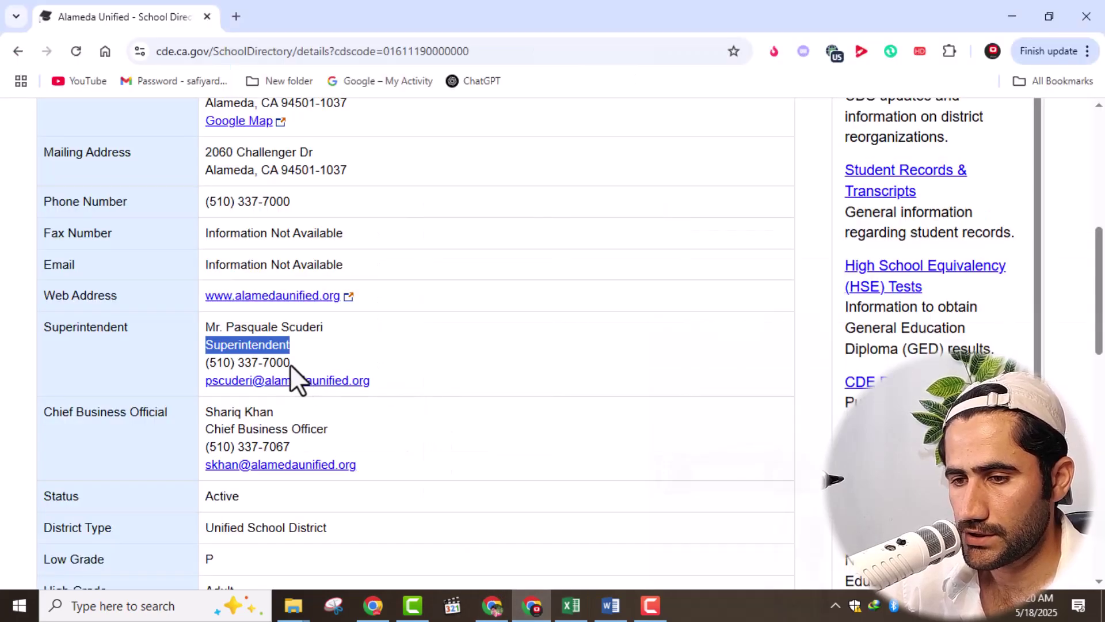
# - Paste the superintendent's phone number from the CDE page into cell Z3
pyautogui.moveTo(291, 363); pyautogui.dragTo(207, 364)
pyautogui.rightClick(237, 362)
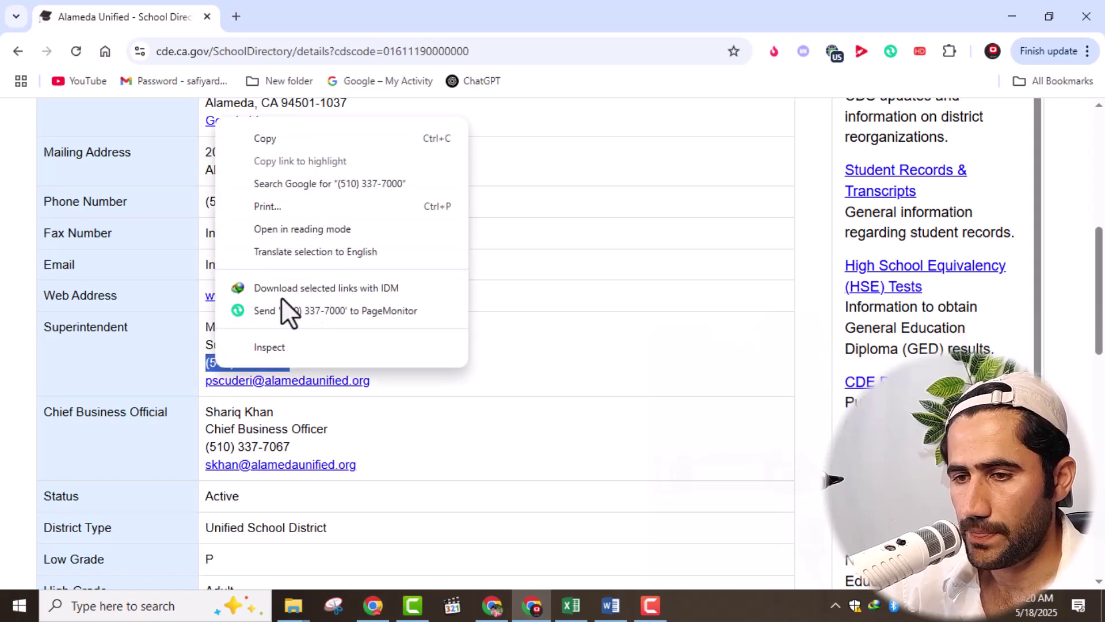
pyautogui.click(276, 141)
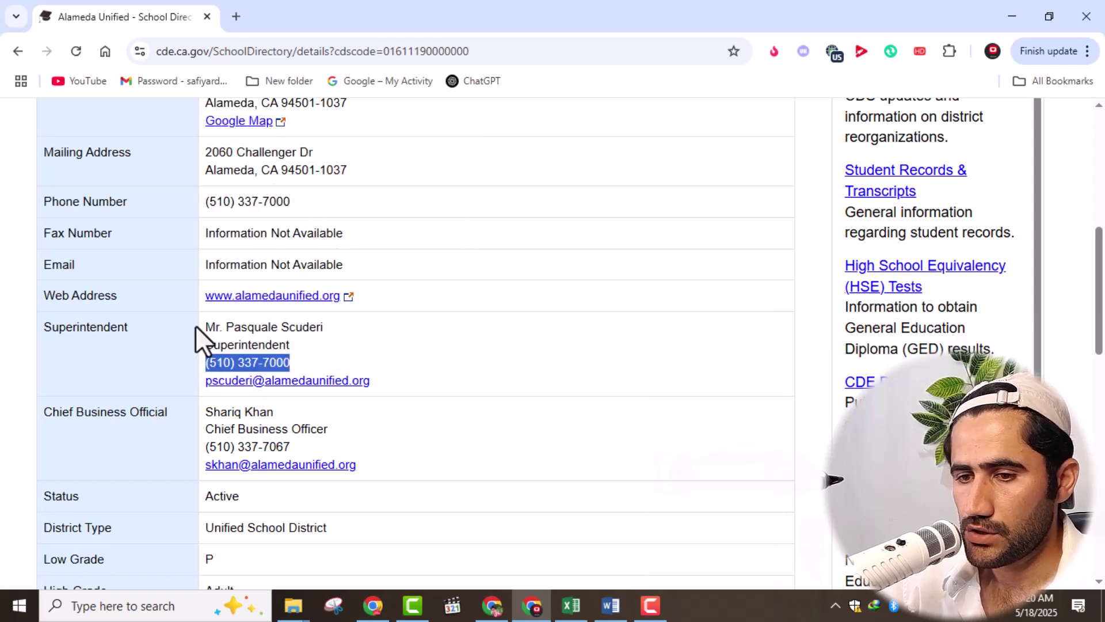
pyautogui.click(569, 606)
pyautogui.click(446, 237)
pyautogui.click(444, 248)
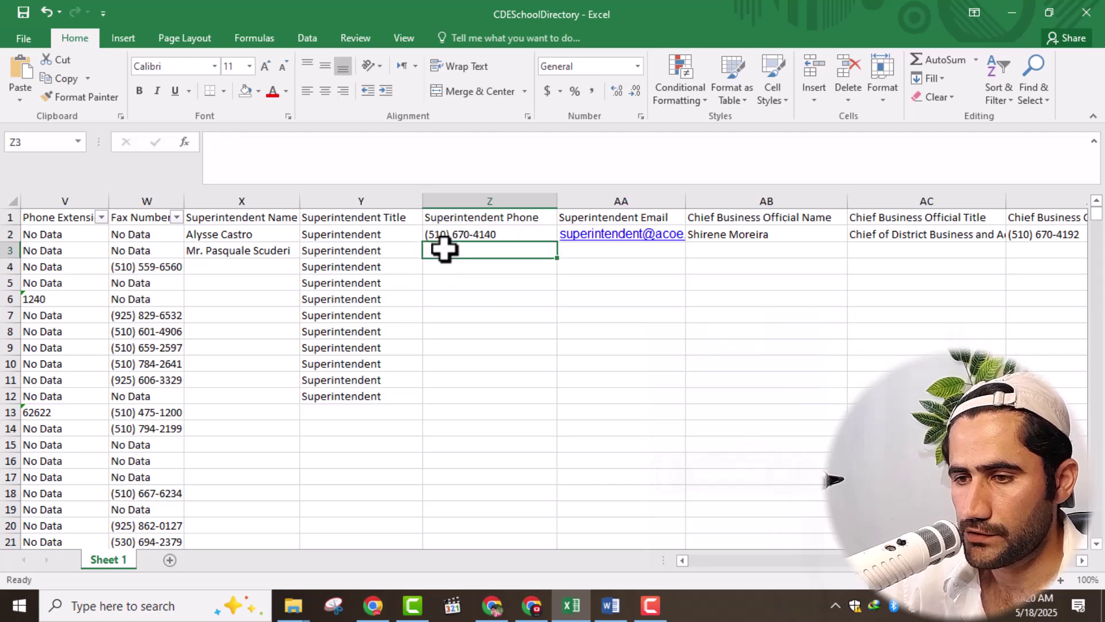
pyautogui.rightClick(446, 249)
pyautogui.click(468, 320)
pyautogui.click(478, 362)
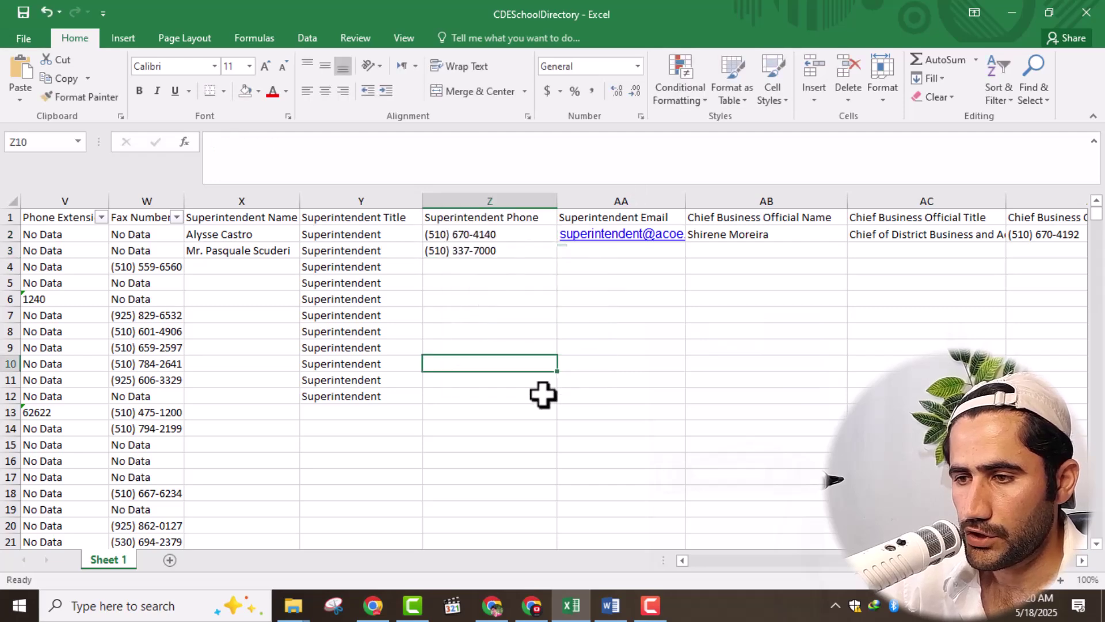
pyautogui.click(531, 606)
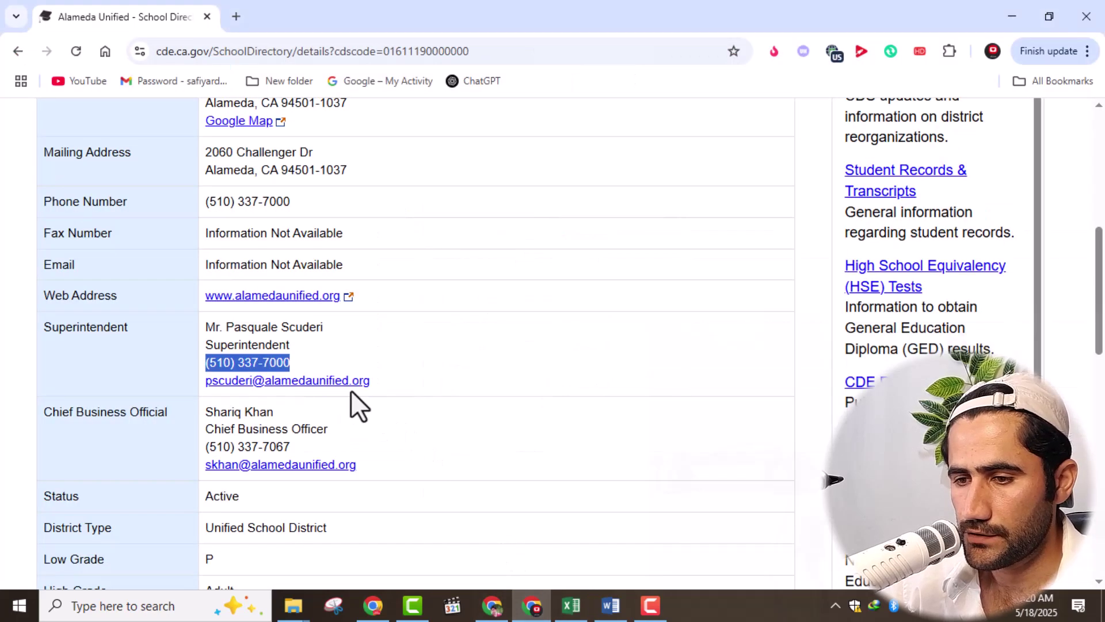
# - Paste the superintendent's e-mail address from the CDE page into cell AA3
pyautogui.moveTo(383, 382); pyautogui.dragTo(207, 383)
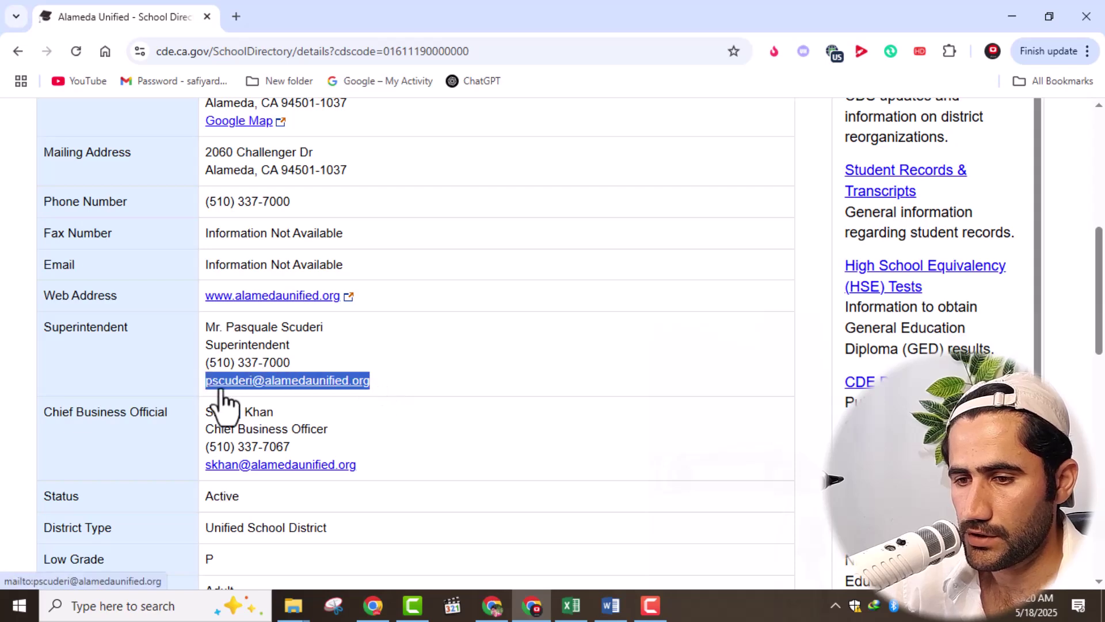
pyautogui.rightClick(223, 403)
pyautogui.click(279, 383)
pyautogui.click(571, 605)
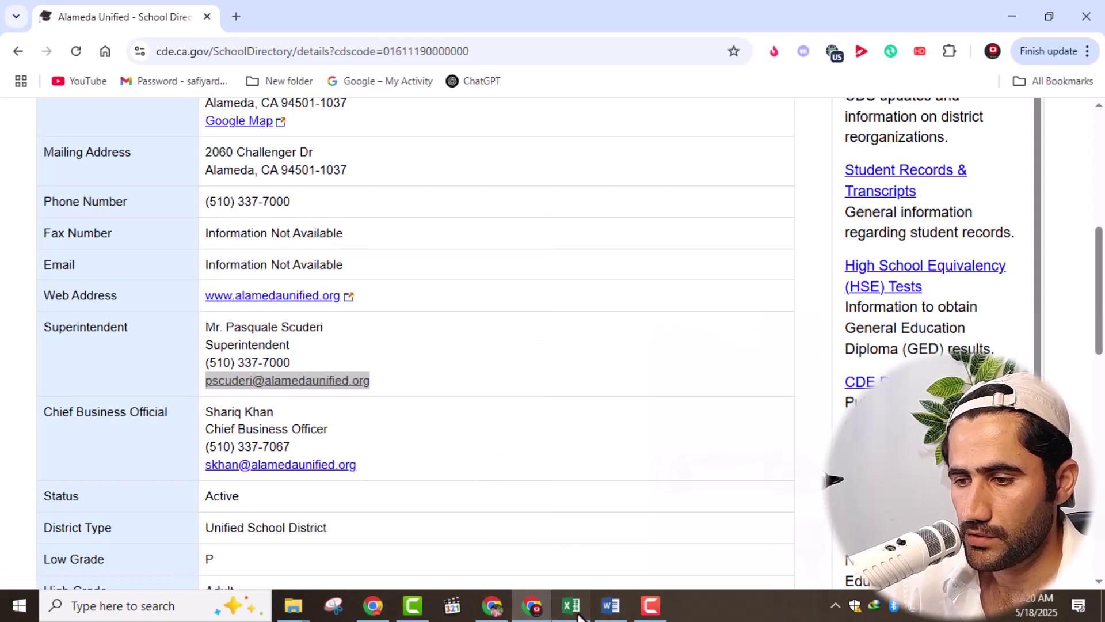
pyautogui.click(593, 250)
pyautogui.rightClick(585, 252)
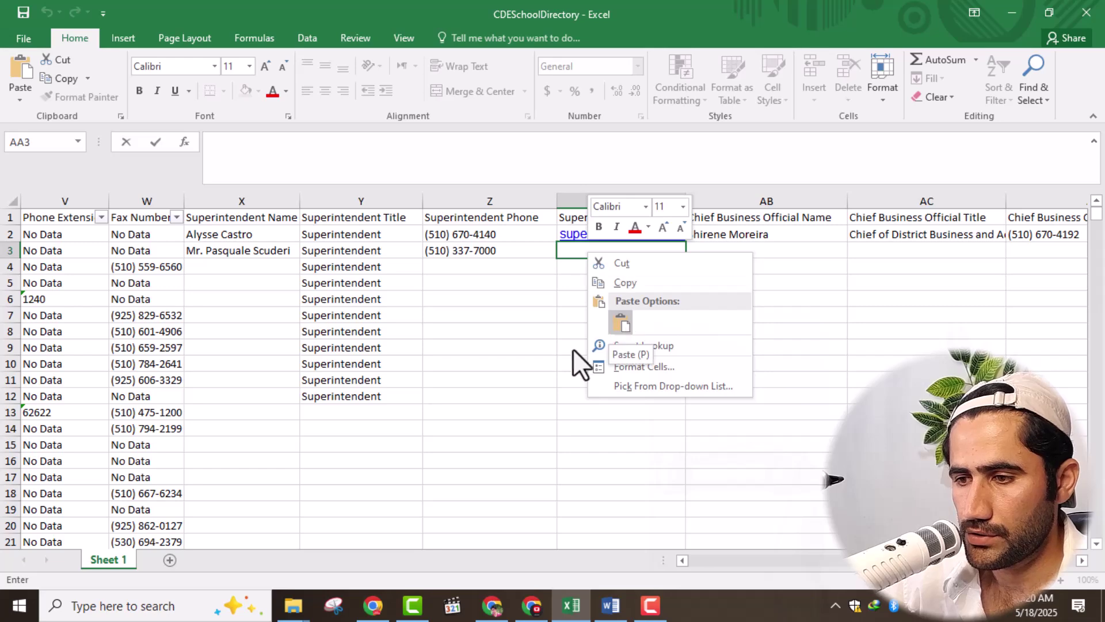
pyautogui.click(622, 320)
pyautogui.hotkey('alt', 'Tab')
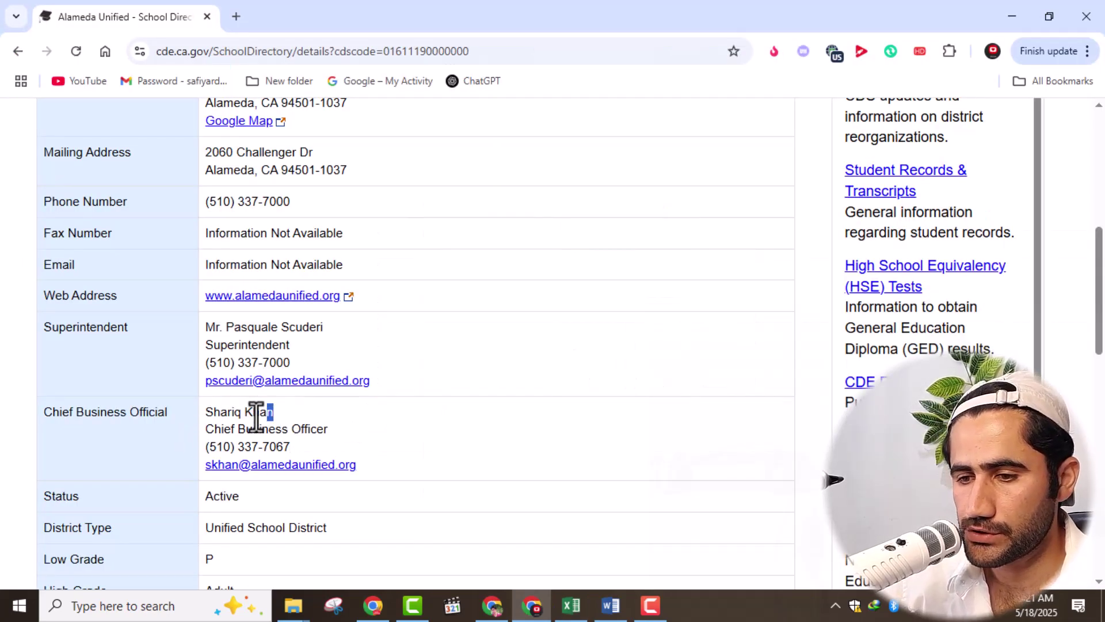
# - Paste the chief business official's name from the CDE page into cell AB3
pyautogui.tripleClick(238, 416)
pyautogui.rightClick(241, 419)
pyautogui.click(377, 429)
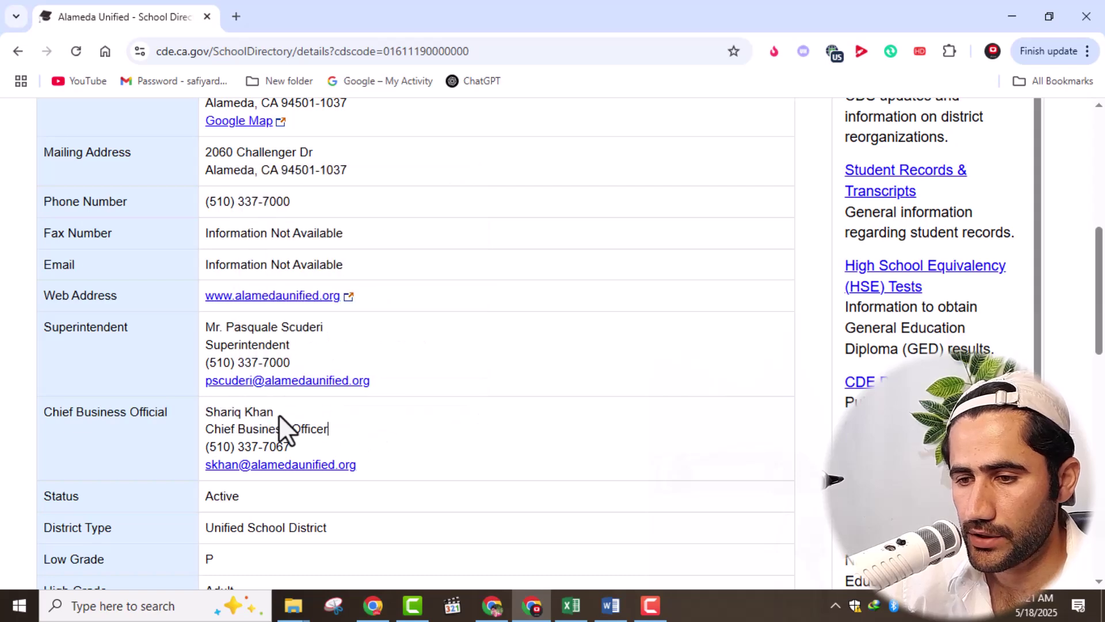
pyautogui.moveTo(274, 416); pyautogui.dragTo(208, 415)
pyautogui.rightClick(236, 412)
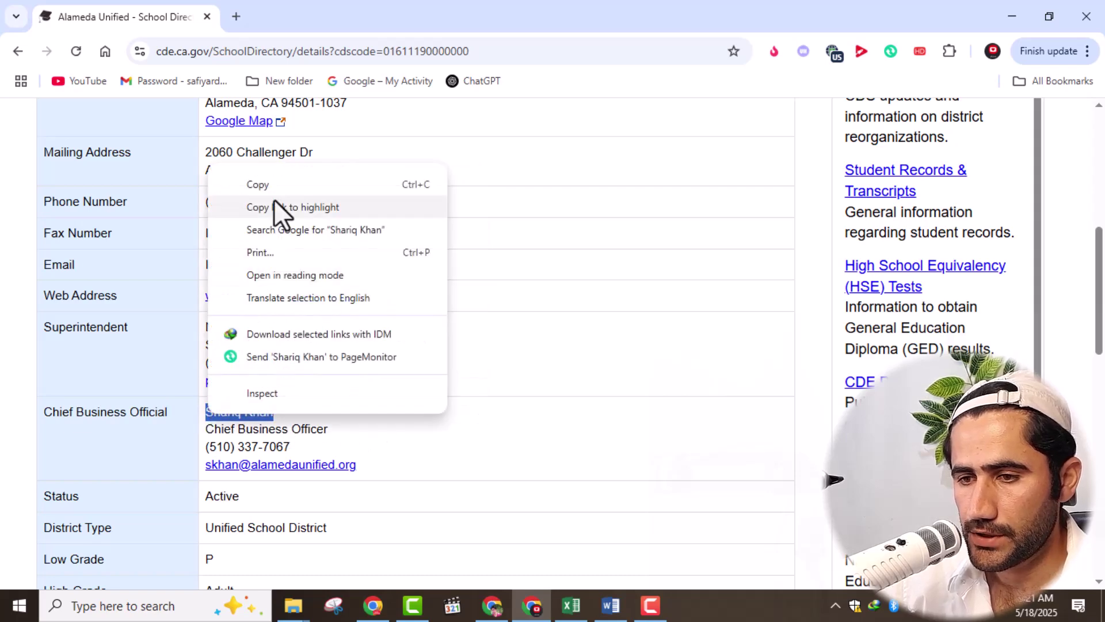
pyautogui.click(274, 185)
pyautogui.click(571, 605)
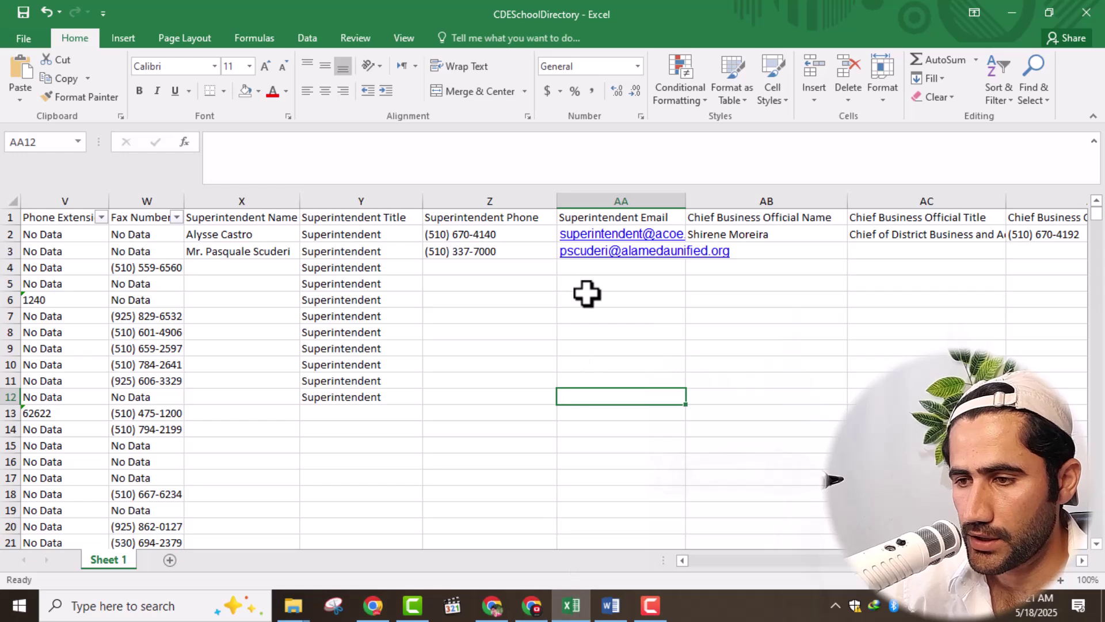
pyautogui.doubleClick(751, 256)
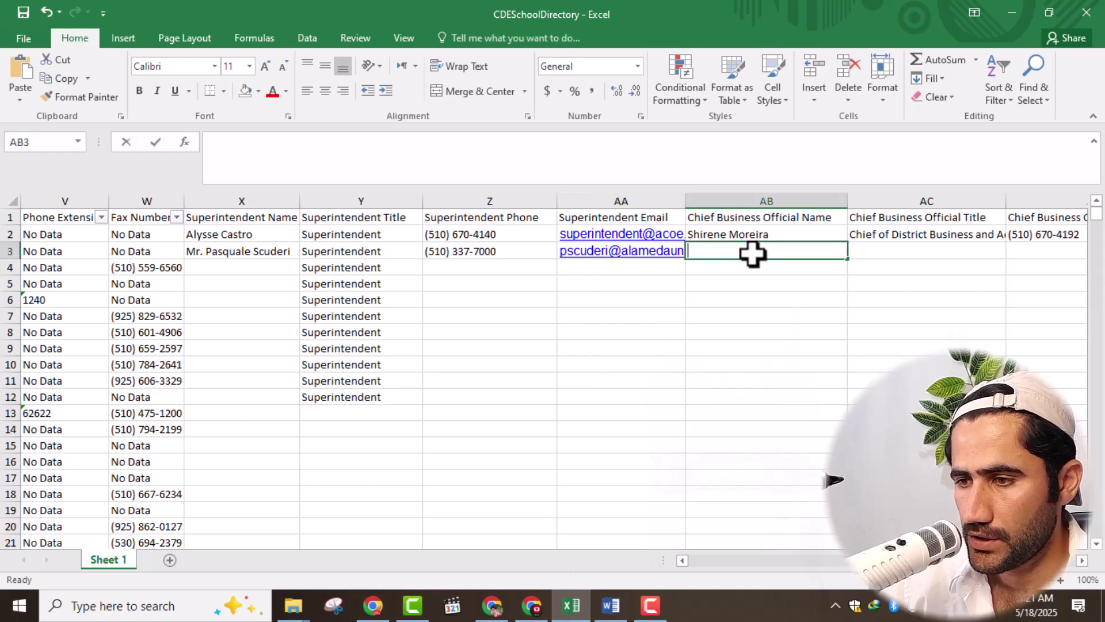
pyautogui.rightClick(753, 254)
pyautogui.click(787, 324)
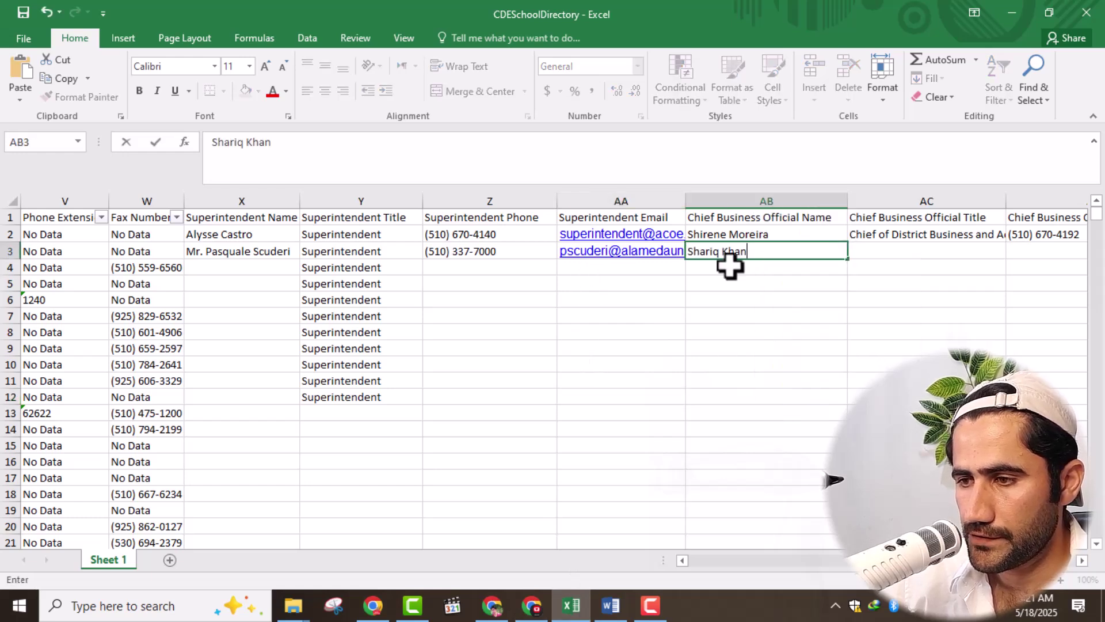
pyautogui.click(750, 379)
pyautogui.click(532, 605)
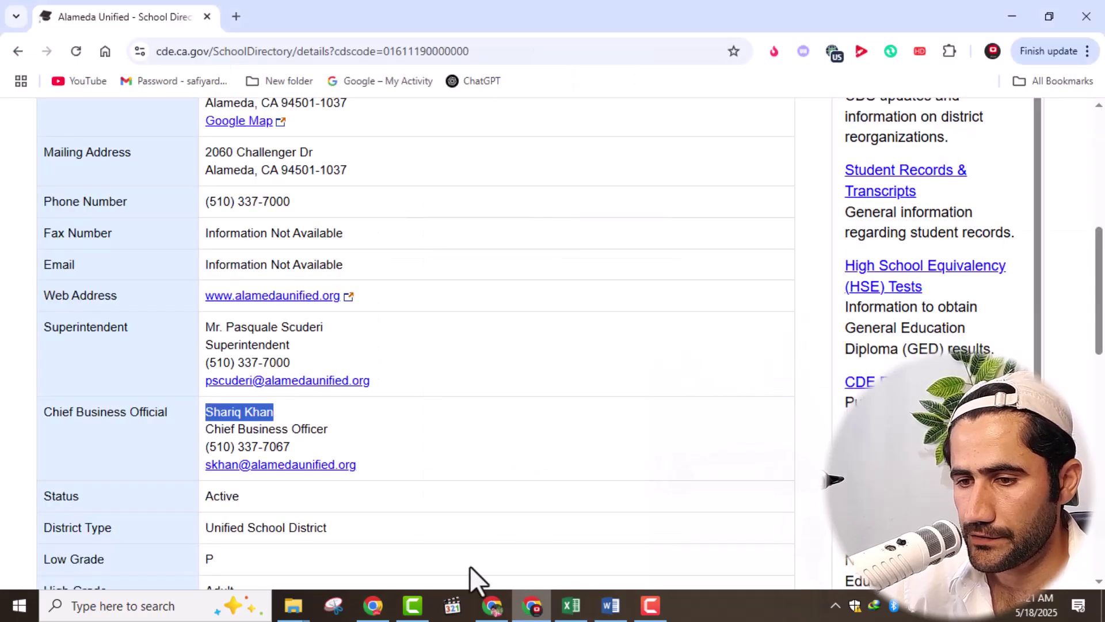
# - Paste the title 'Chief Business Officer' into cell AC3
pyautogui.moveTo(329, 429); pyautogui.dragTo(205, 436)
pyautogui.rightClick(204, 436)
pyautogui.click(263, 202)
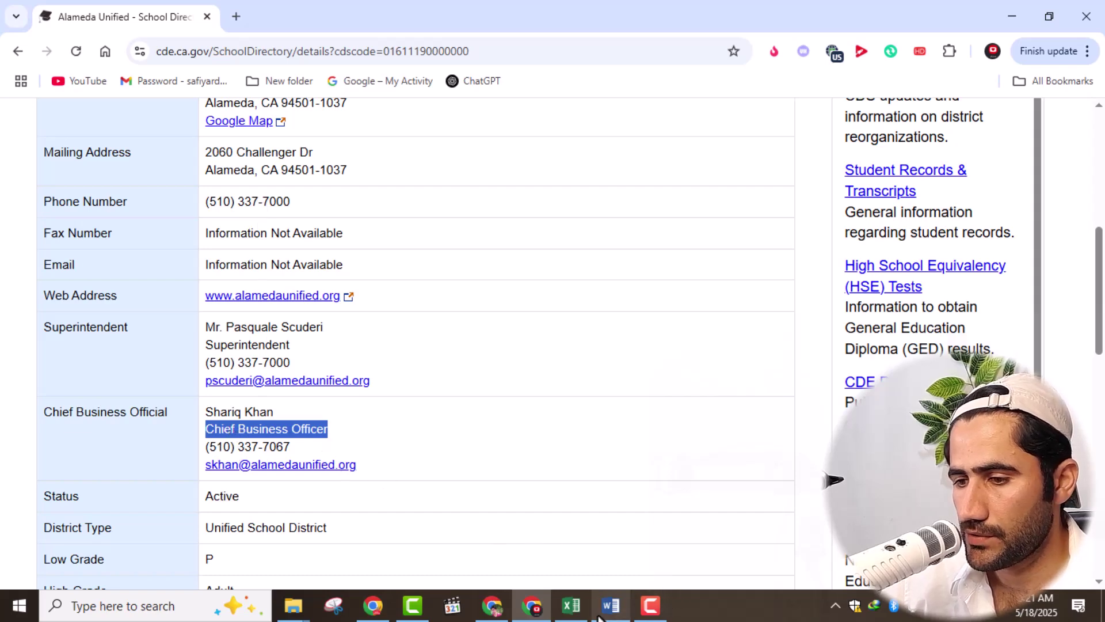
pyautogui.click(571, 605)
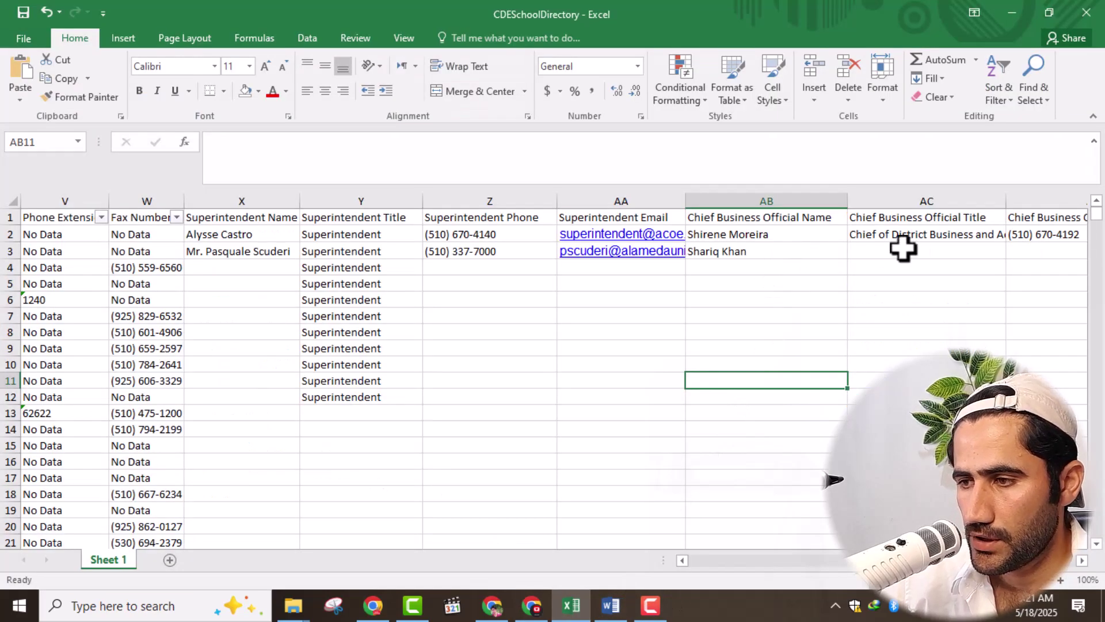
pyautogui.doubleClick(875, 252)
pyautogui.rightClick(877, 252)
pyautogui.click(911, 320)
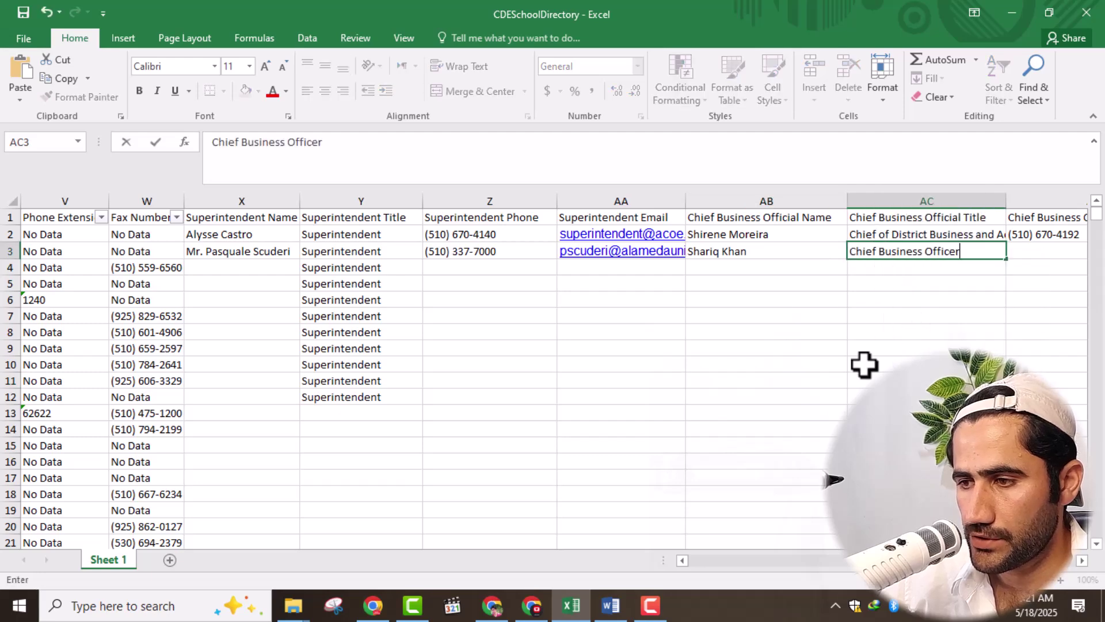
pyautogui.click(832, 445)
pyautogui.hscroll(3, 908, 278)
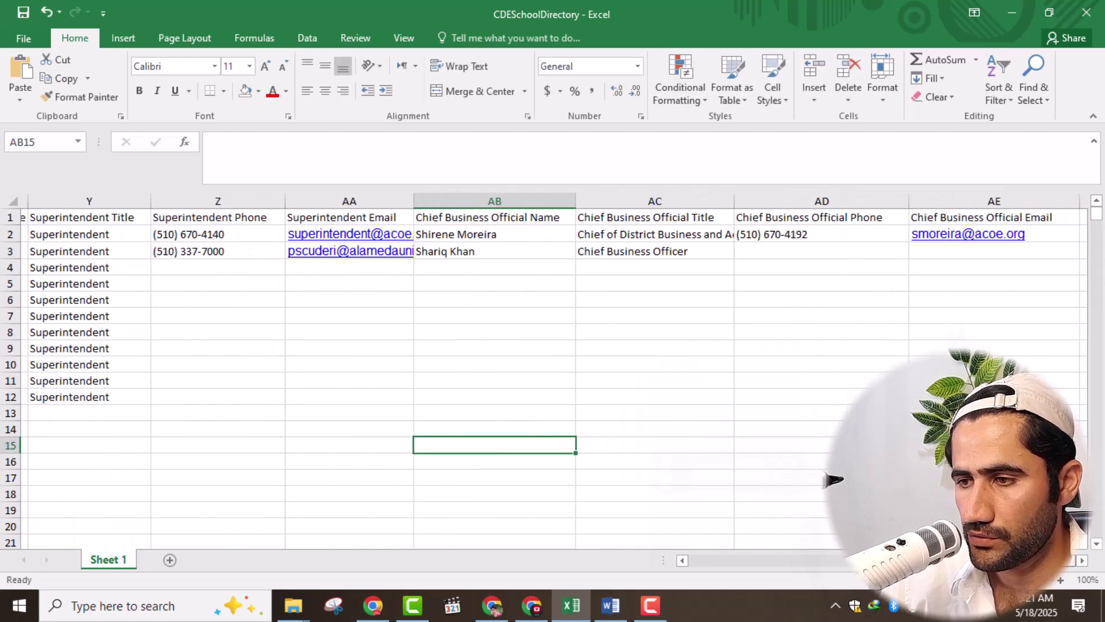
# - Paste the chief business official's phone number from the CDE page into cell AD3
pyautogui.click(532, 602)
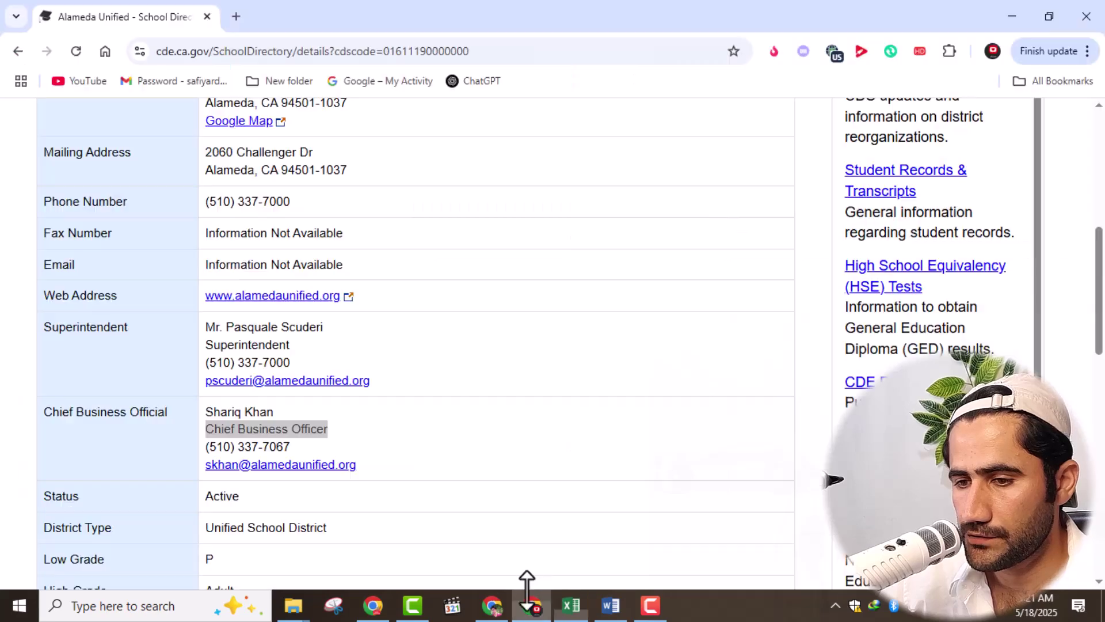
pyautogui.moveTo(292, 446); pyautogui.dragTo(198, 446)
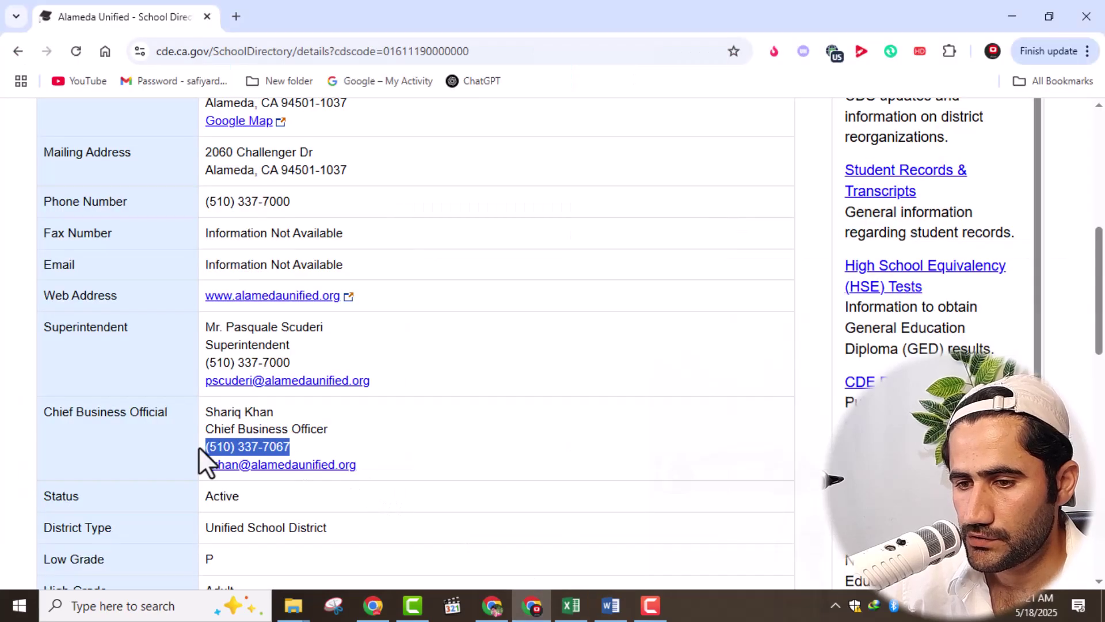
pyautogui.rightClick(229, 445)
pyautogui.click(285, 212)
pyautogui.click(570, 605)
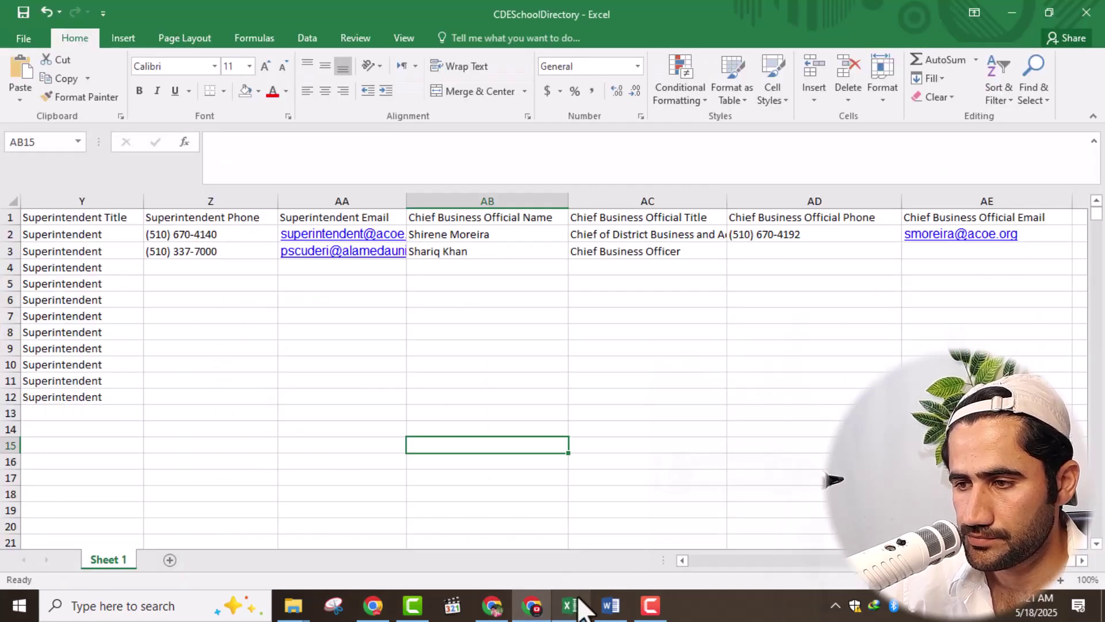
pyautogui.doubleClick(760, 252)
pyautogui.rightClick(760, 253)
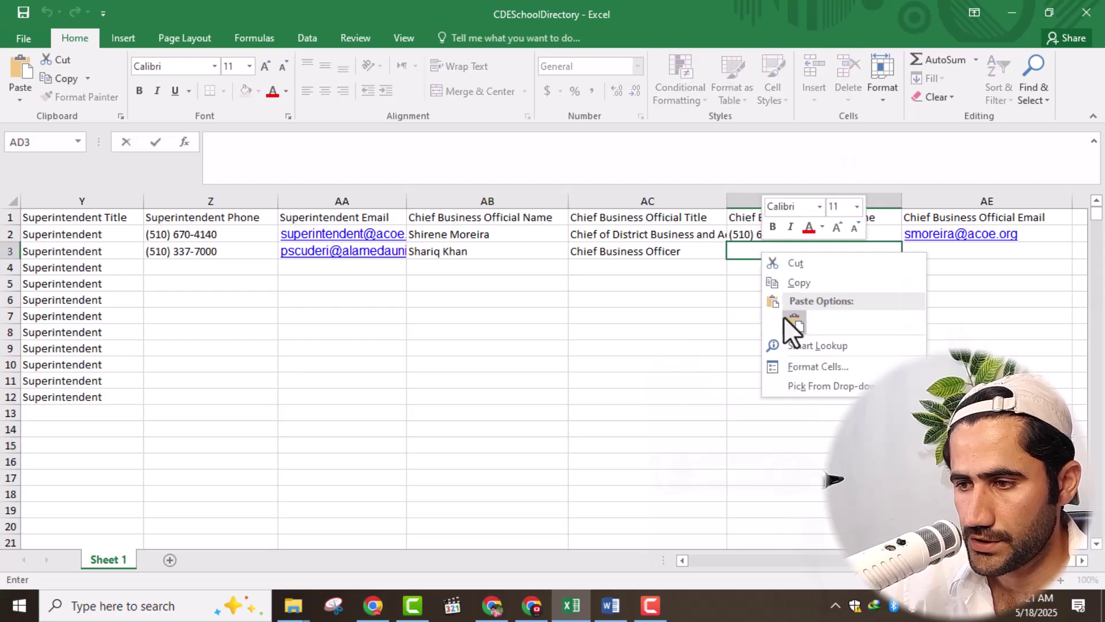
pyautogui.click(782, 316)
pyautogui.click(783, 347)
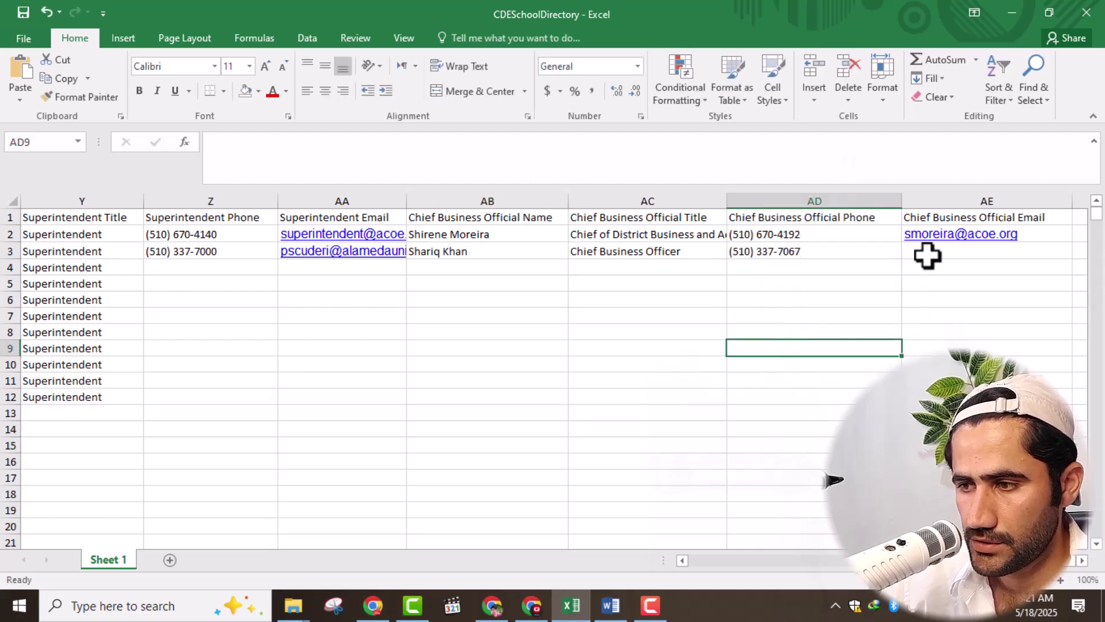
# - Copy the chief business official's e-mail and bring up paste options in cell AE3
pyautogui.click(532, 604)
pyautogui.moveTo(358, 464); pyautogui.dragTo(202, 469)
pyautogui.rightClick(239, 467)
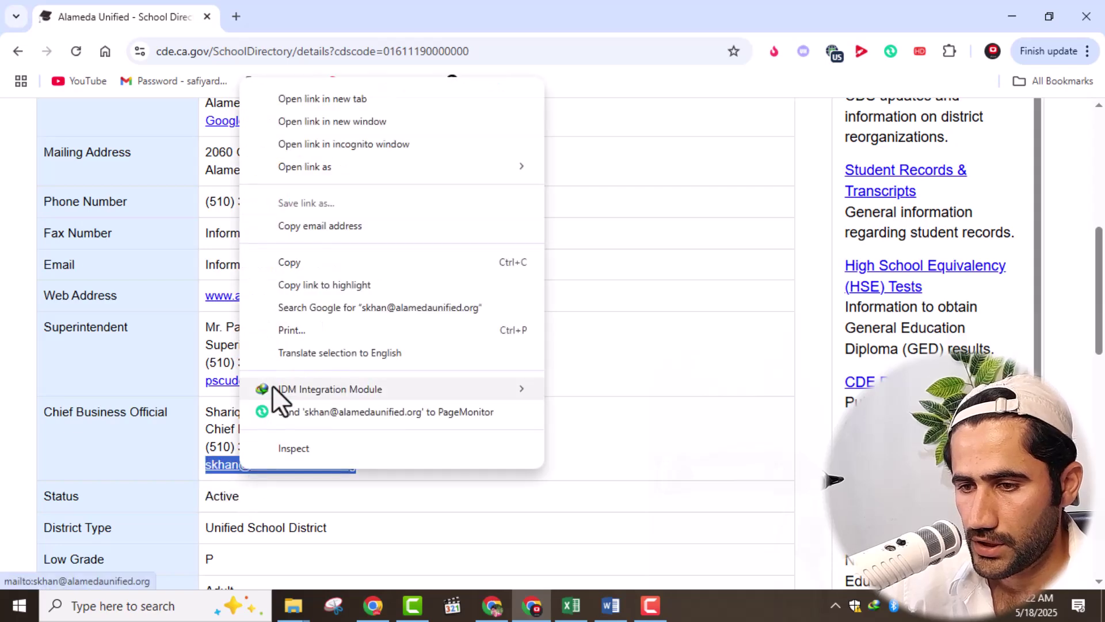
pyautogui.click(295, 264)
pyautogui.click(571, 604)
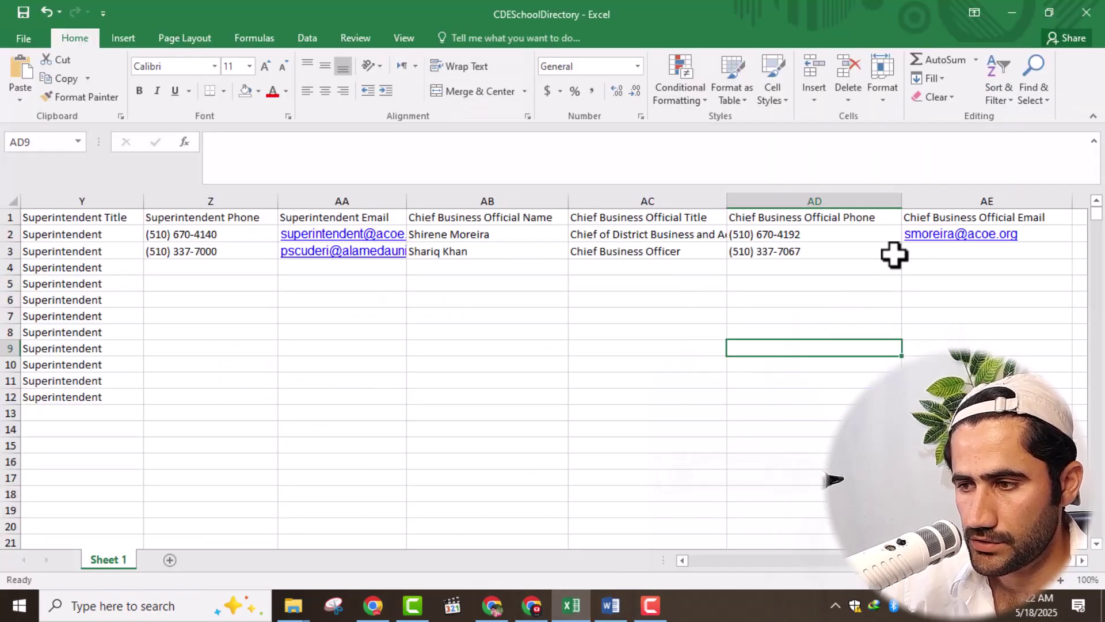
pyautogui.doubleClick(941, 250)
pyautogui.rightClick(937, 250)
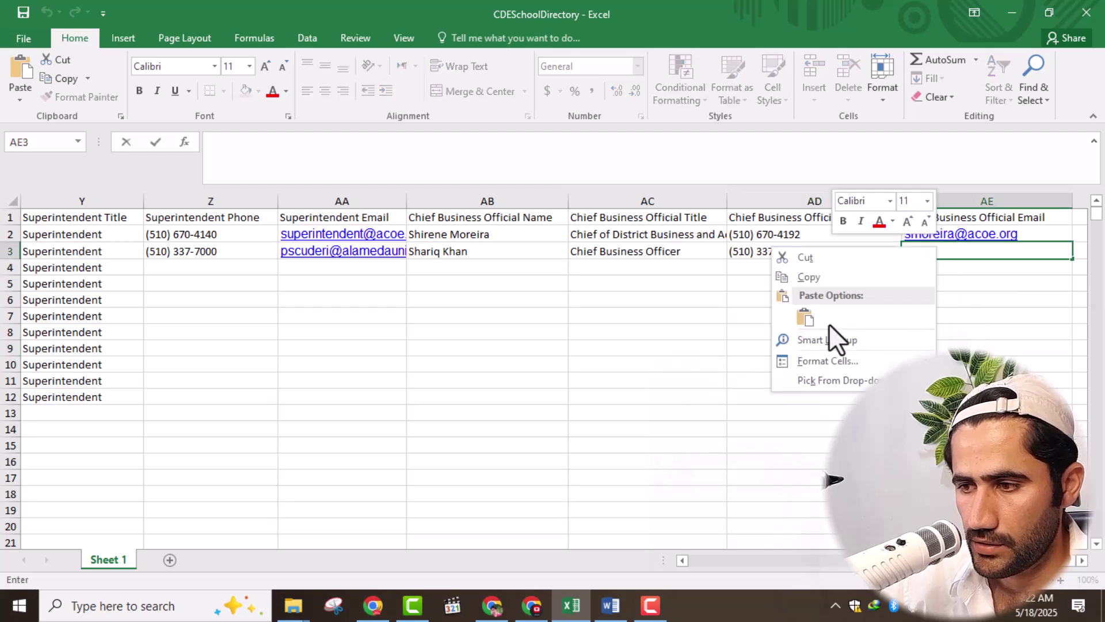